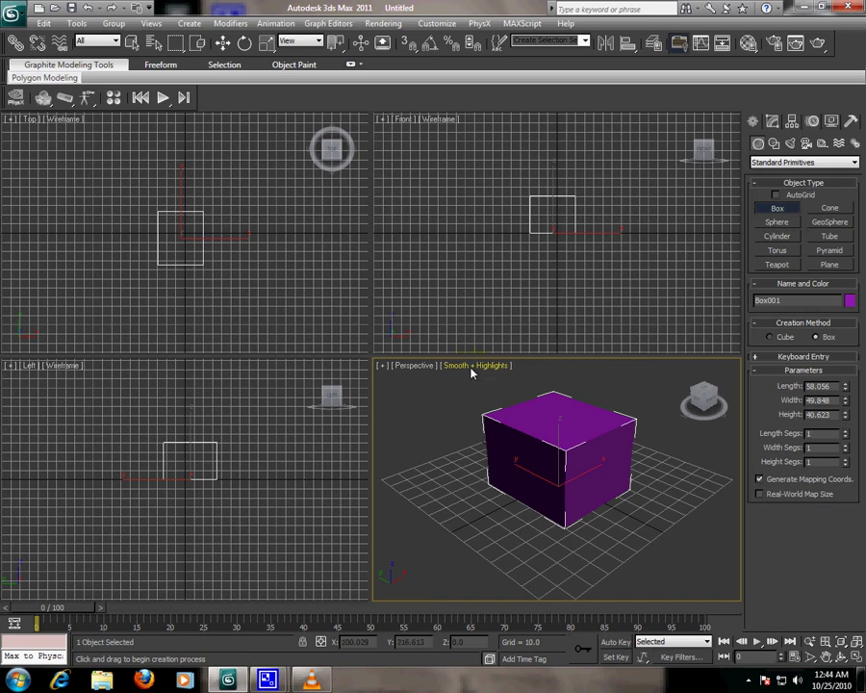
Step: Display edged faces in the Perspective view and maximize that view
left_click(449, 367)
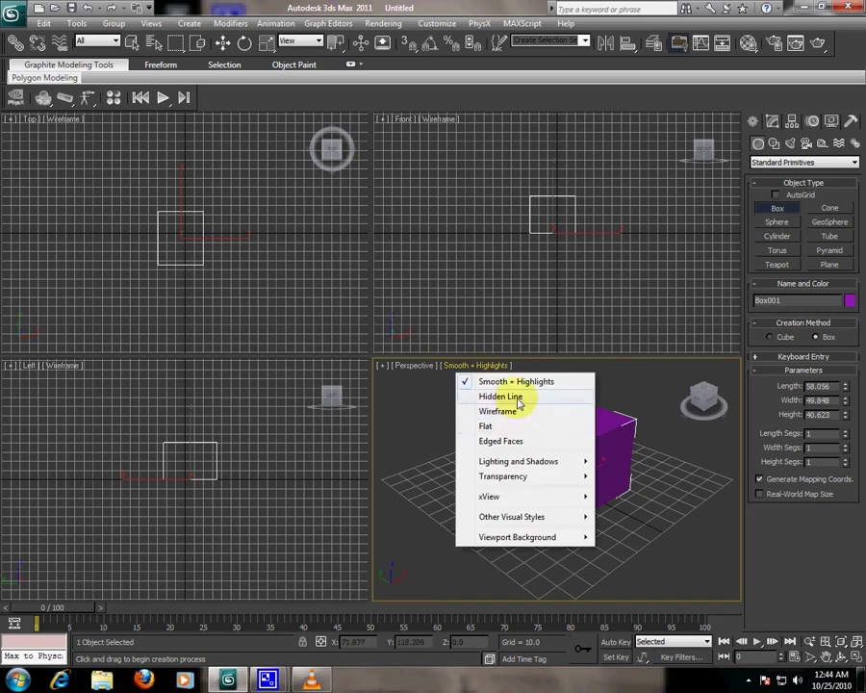
left_click(517, 440)
left_click(555, 434)
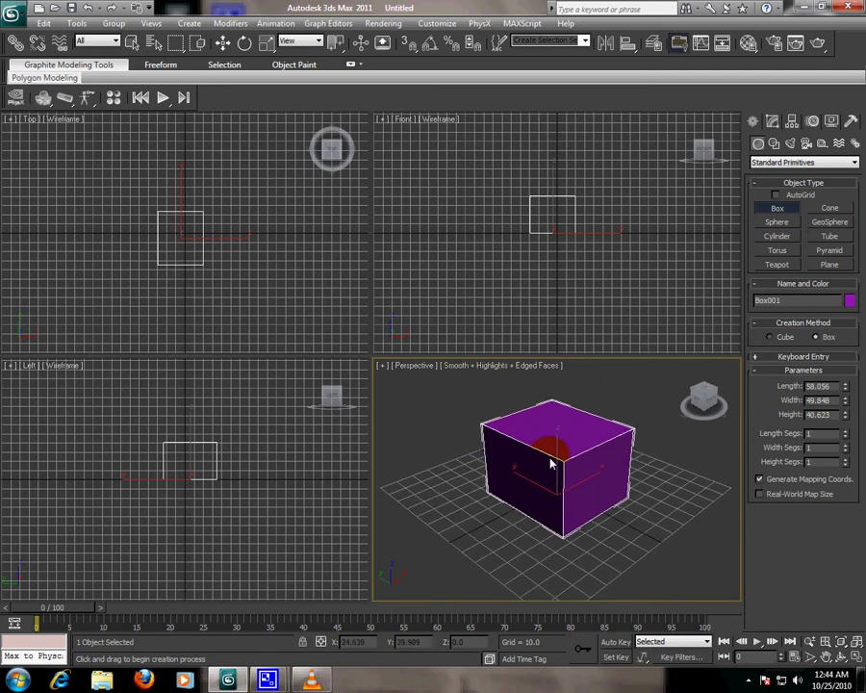
left_click(855, 658)
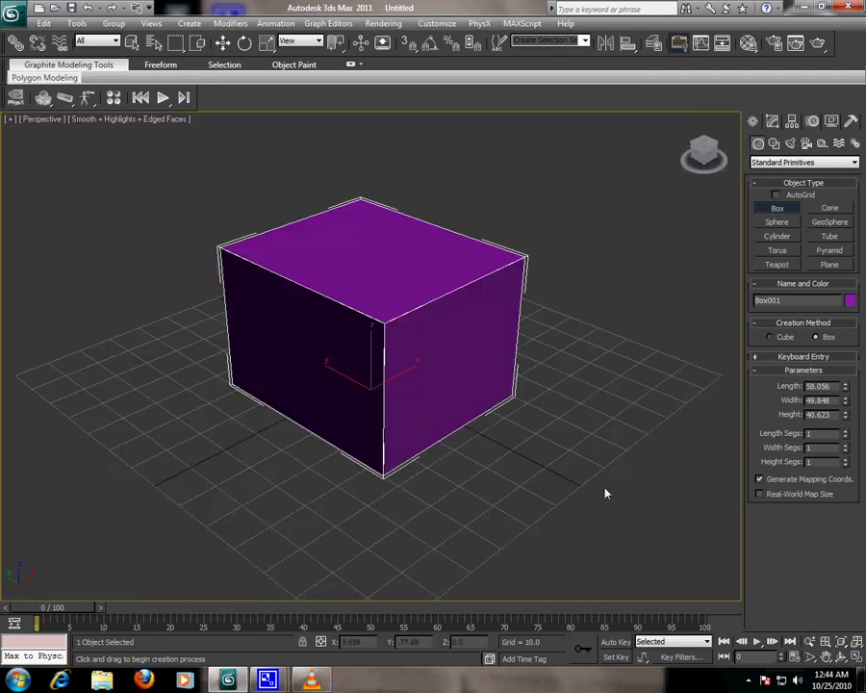
Step: Set the box's length, width and height to 50 each
left_click(772, 123)
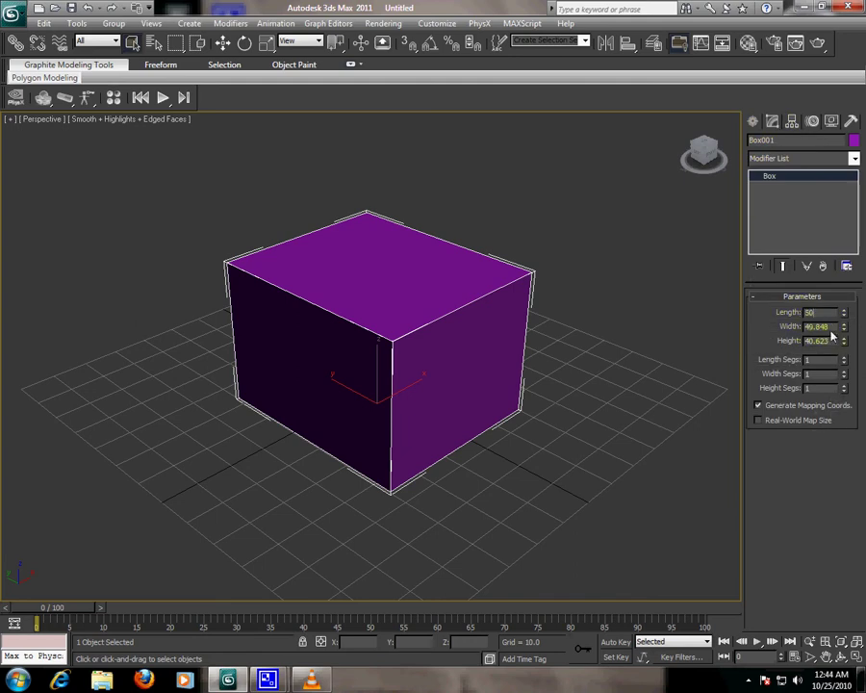
type("50")
key("Tab")
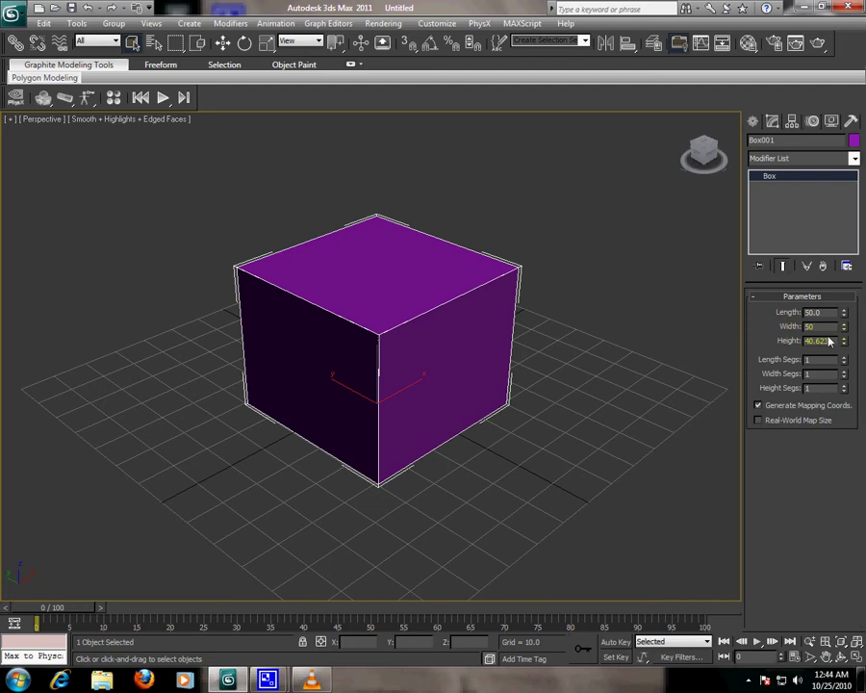
key("Tab")
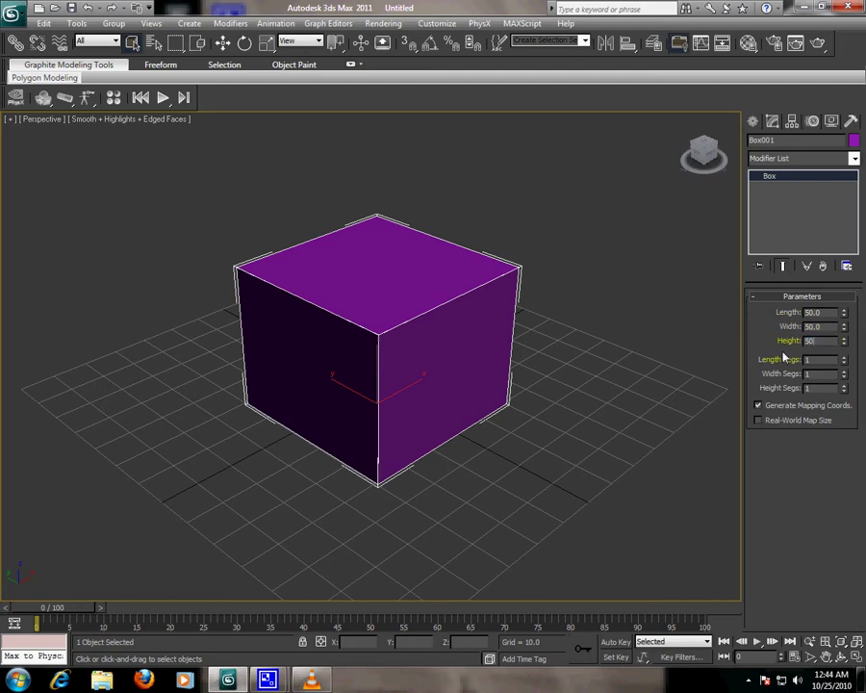
key("Tab")
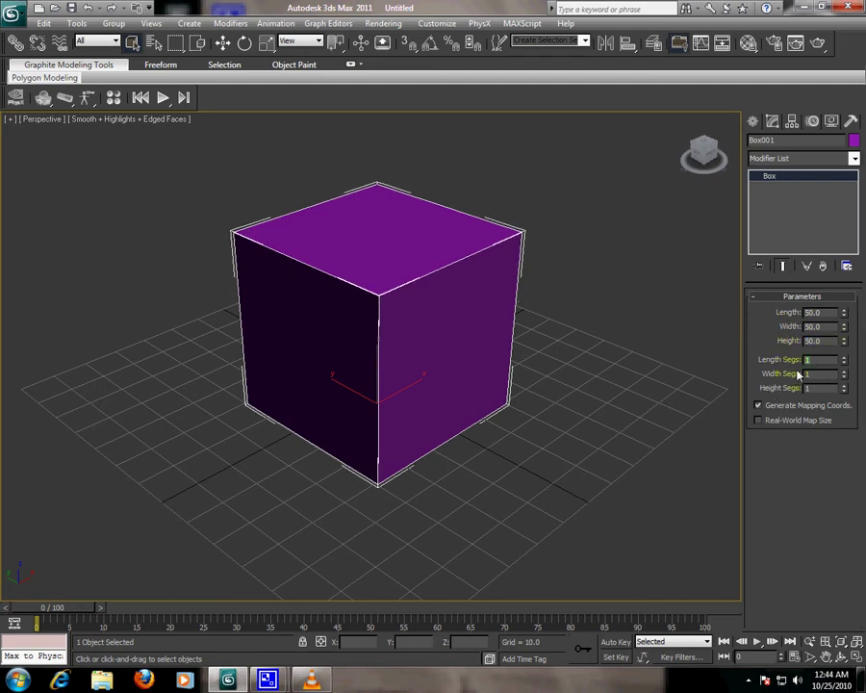
Step: Divide the box into 2 length, 2 width and 2 height segments
type("2")
key("Tab")
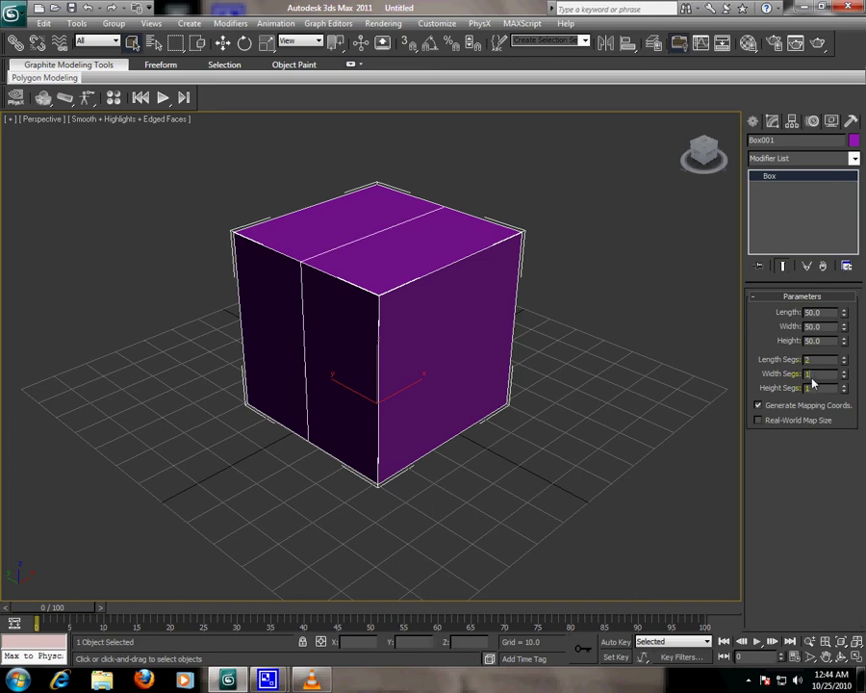
type("2")
key("Tab")
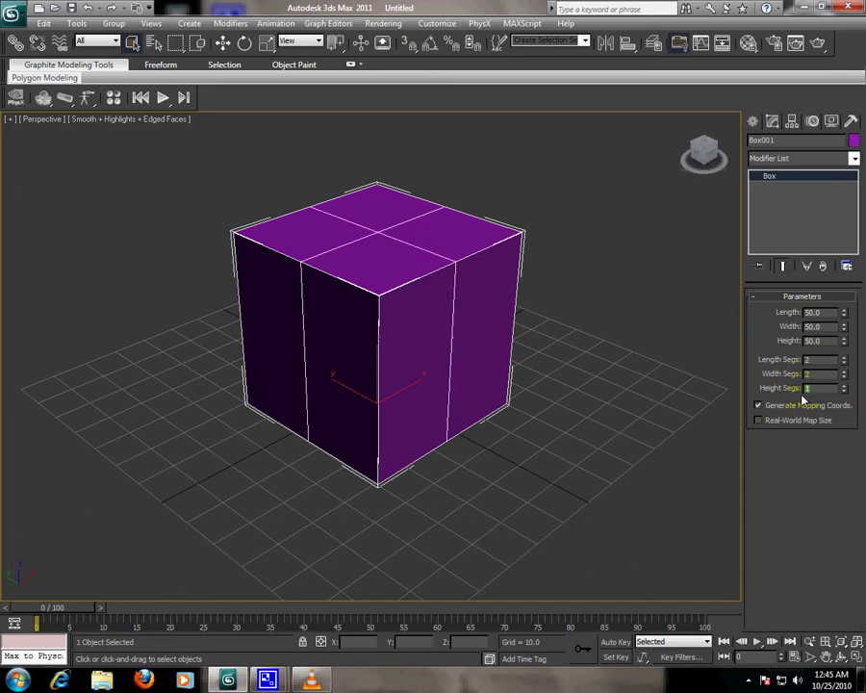
type("2")
key("Tab")
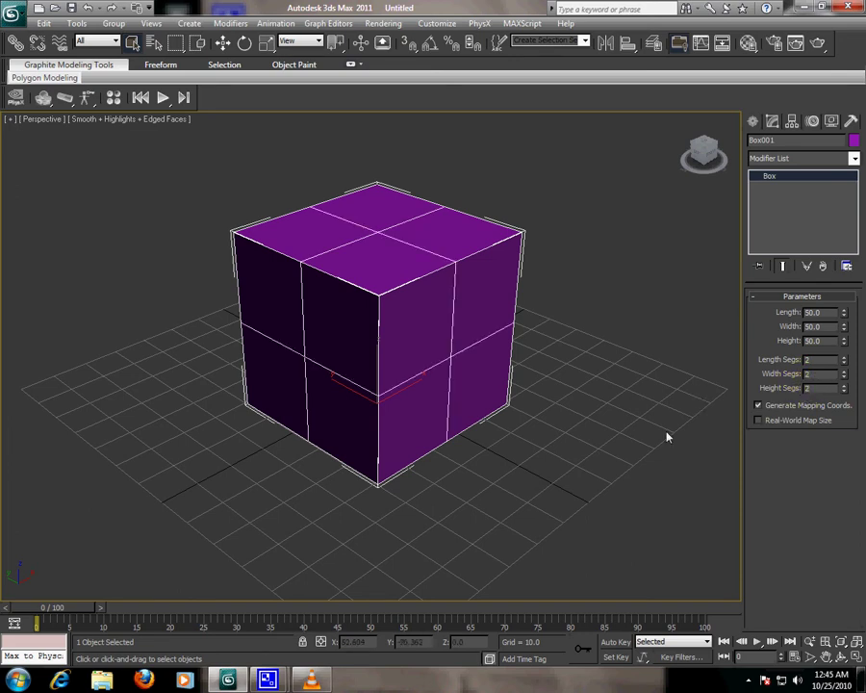
Step: Convert the segmented box to an editable poly
left_click(364, 265)
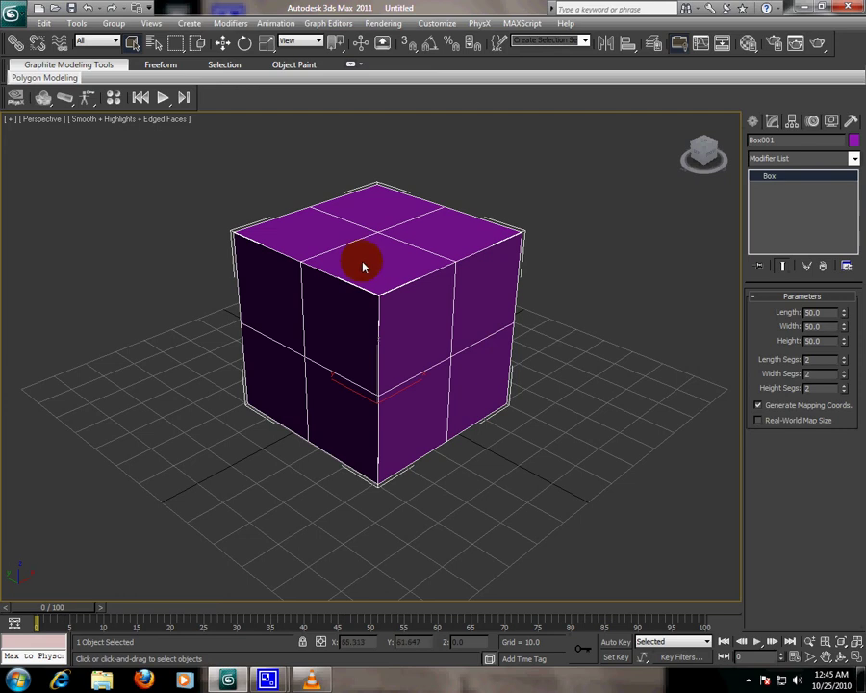
left_click(45, 77)
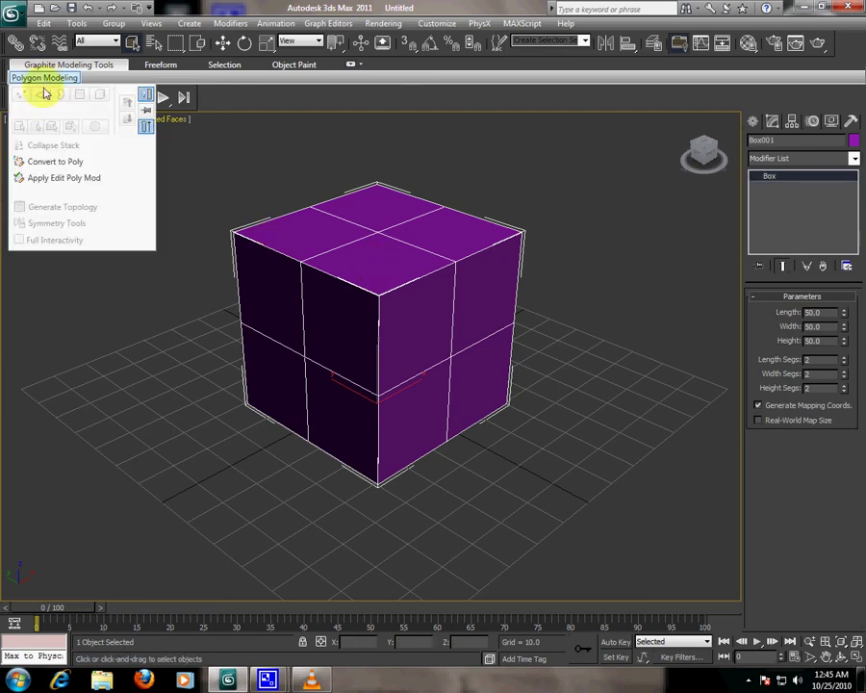
left_click(54, 161)
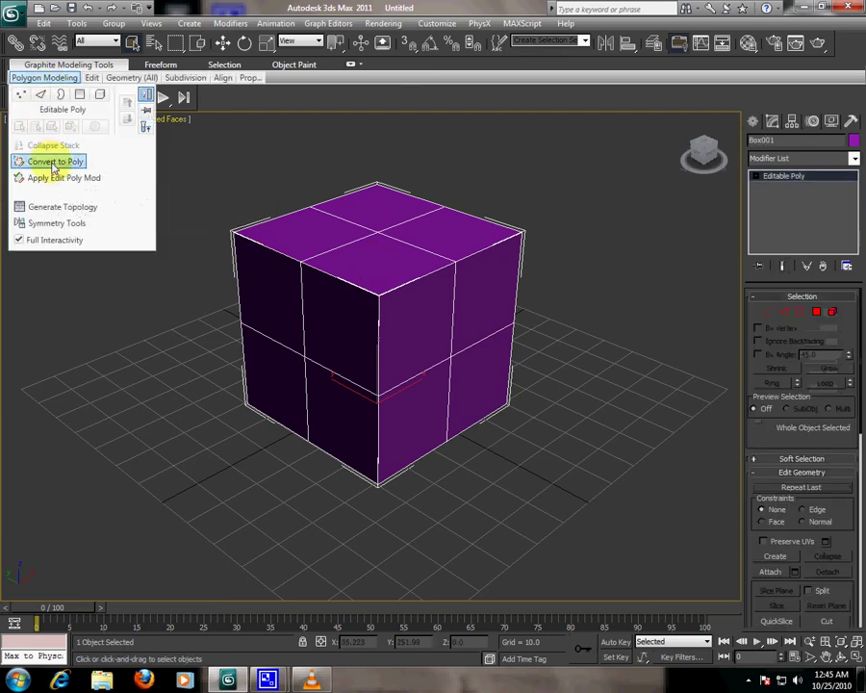
Step: At vertex level, select the top and bottom middle vertices of one side face and scale them closer together along Z
left_click(765, 314)
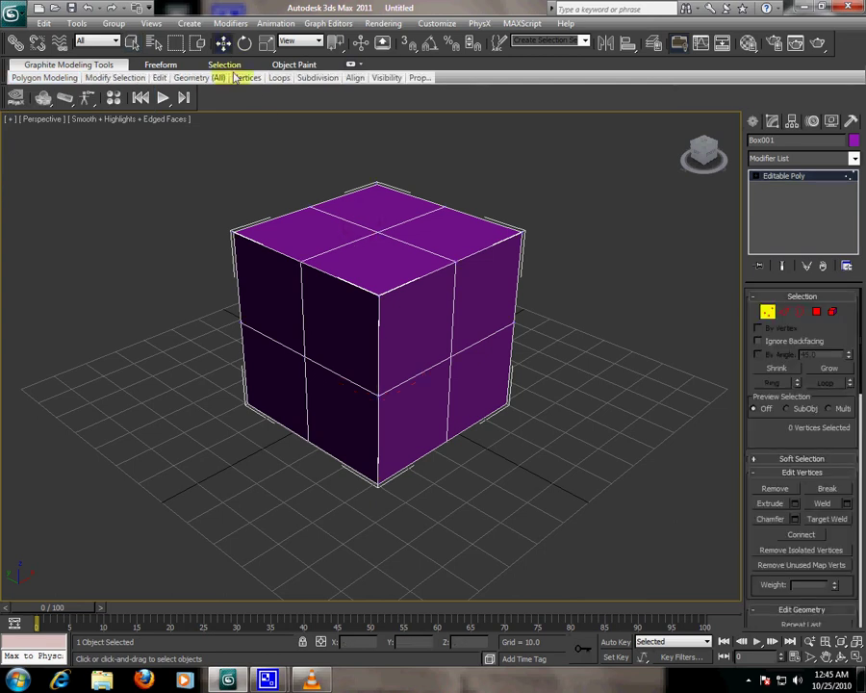
left_click(301, 259)
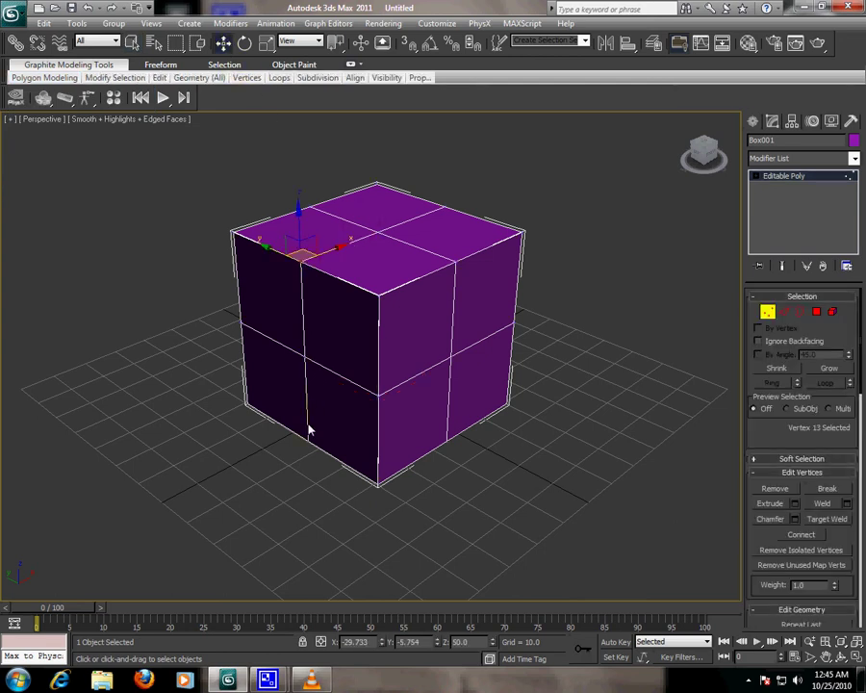
left_click_drag(291, 337, 310, 368)
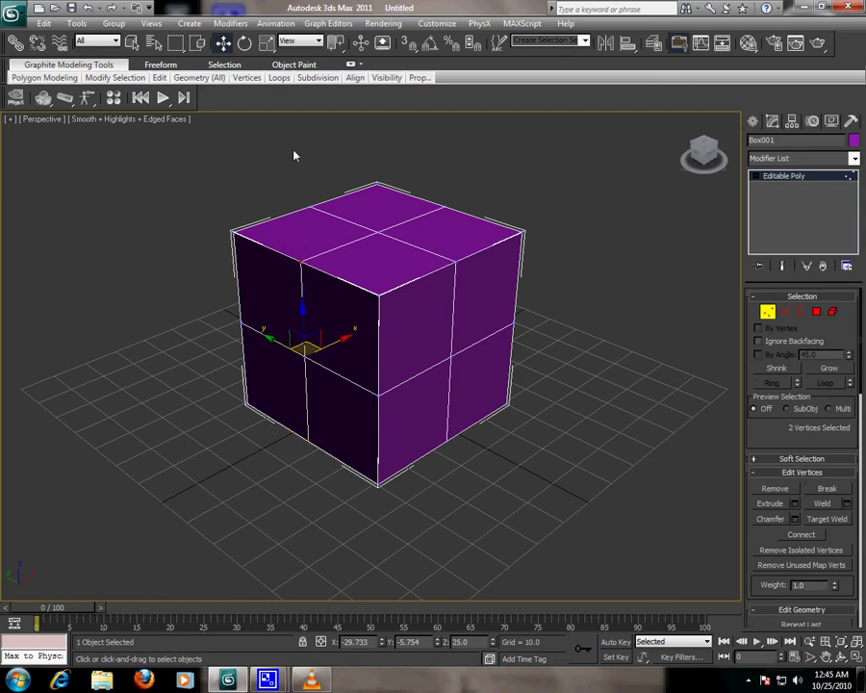
left_click(266, 43)
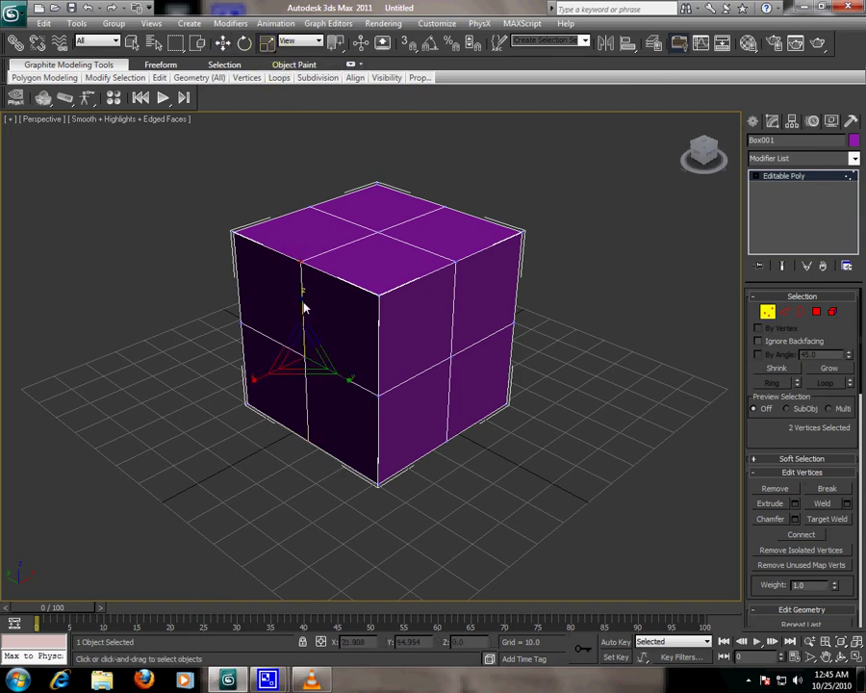
left_click_drag(304, 303, 303, 332)
scroll(304, 328, "up", 3)
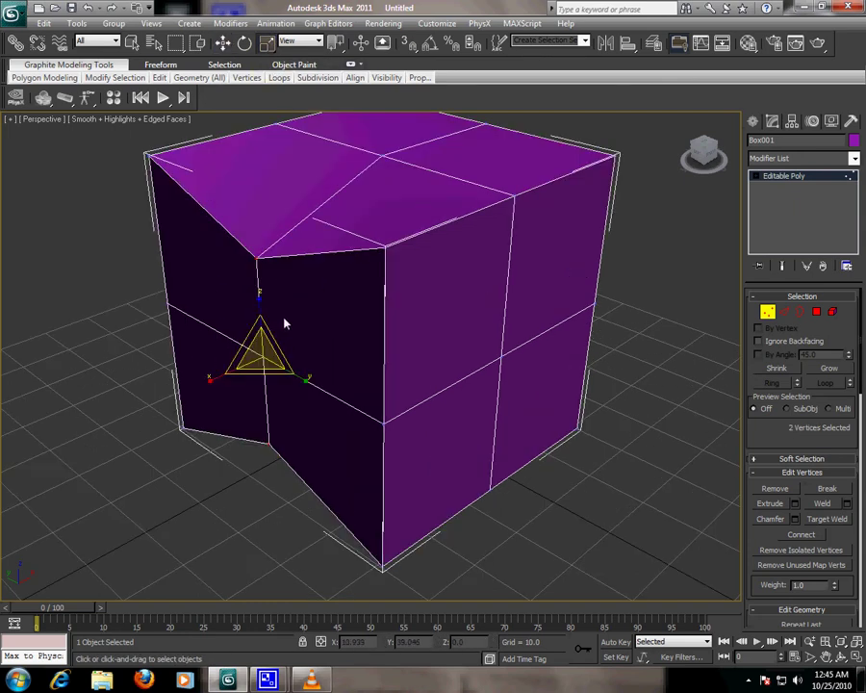
left_click_drag(261, 303, 265, 316)
Step: Select the two mid-height corner vertices of another side face and scale them toward each other horizontally along Y
left_click(840, 659)
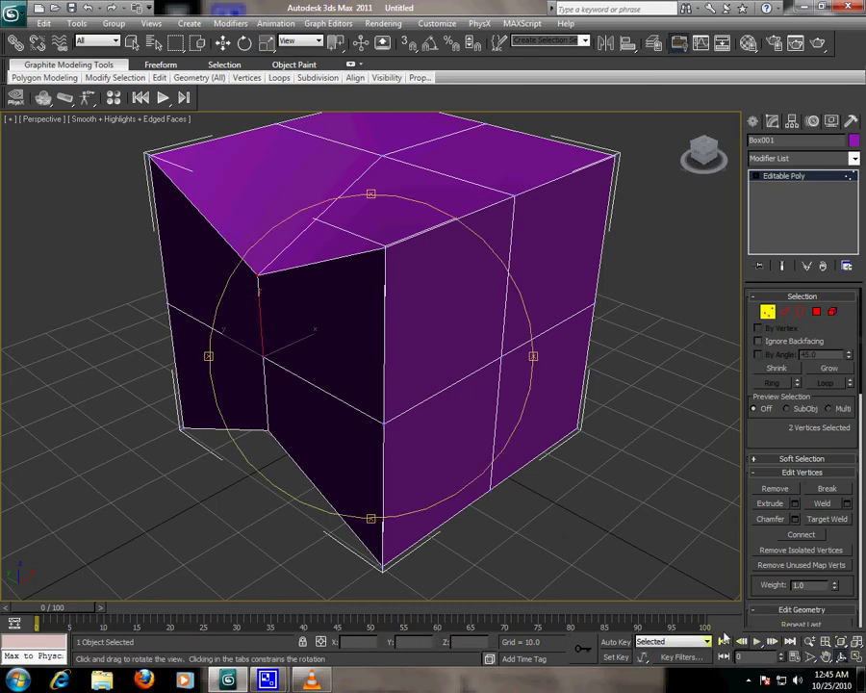
left_click_drag(475, 398, 358, 400)
right_click(323, 405)
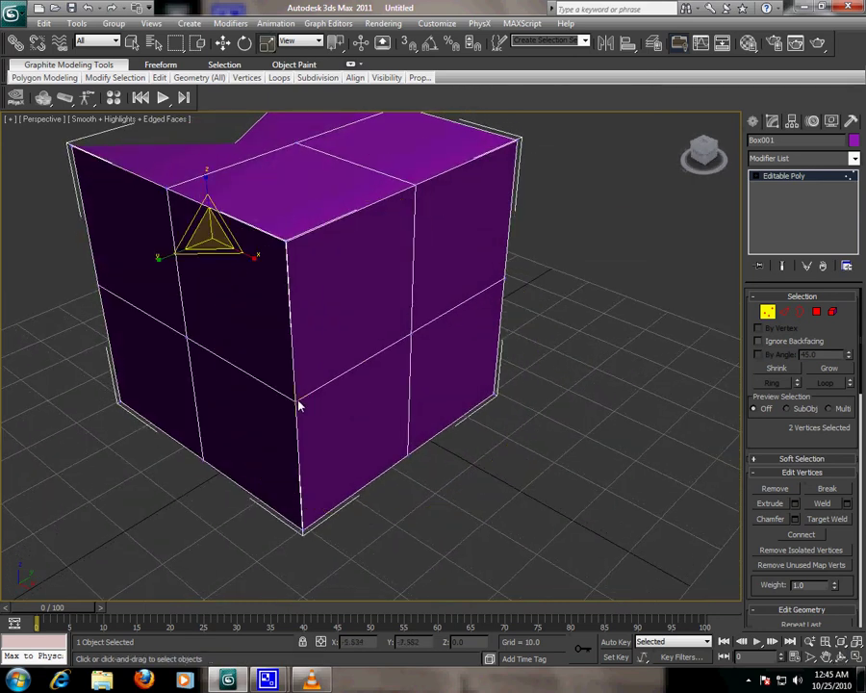
left_click(294, 398)
left_click(500, 285, "ctrl")
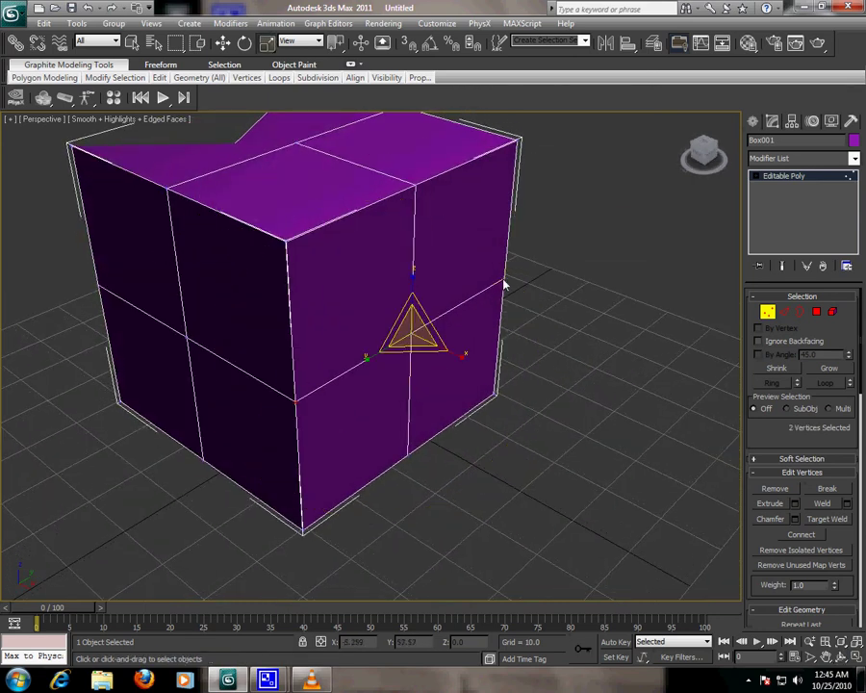
left_click_drag(370, 368, 401, 360)
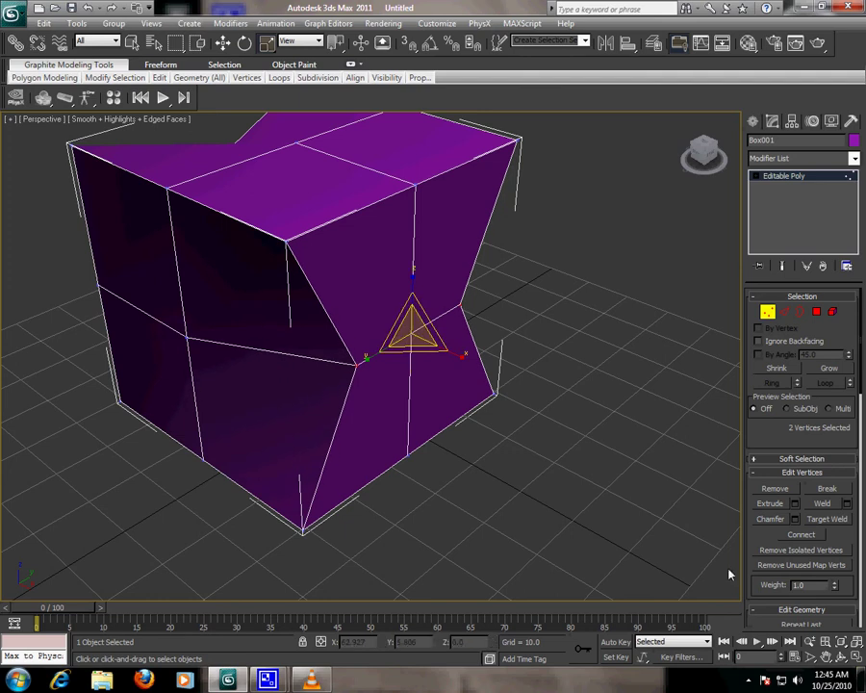
Step: Scale the first face's top and bottom middle vertices slightly closer together along Z and leave vertex editing
left_click(842, 657)
mouse_move(347, 383)
left_mouse_down()
mouse_move(470, 382)
mouse_move(333, 383)
mouse_move(503, 382)
mouse_move(334, 379)
left_mouse_up()
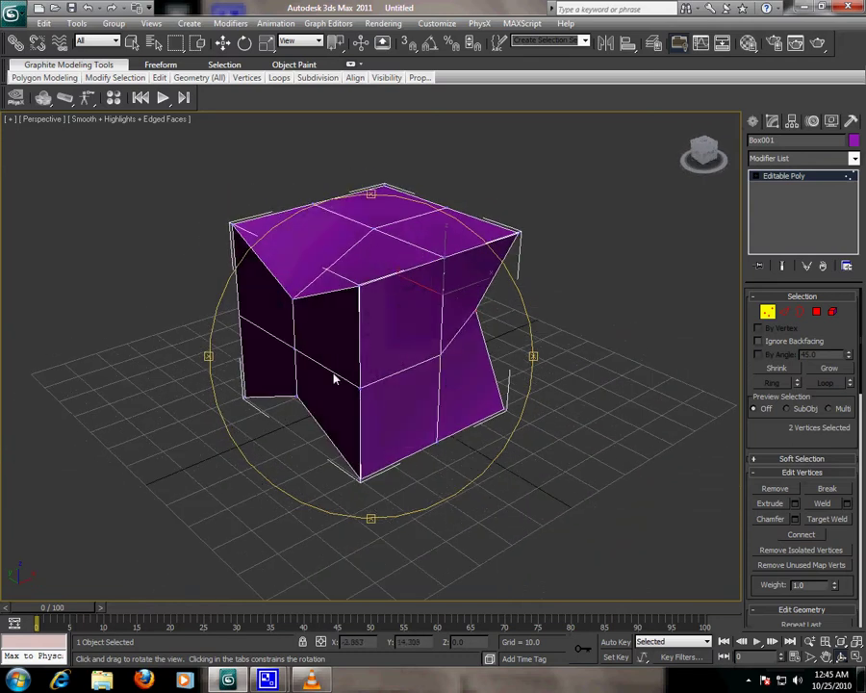
right_click(335, 379)
left_click(294, 303)
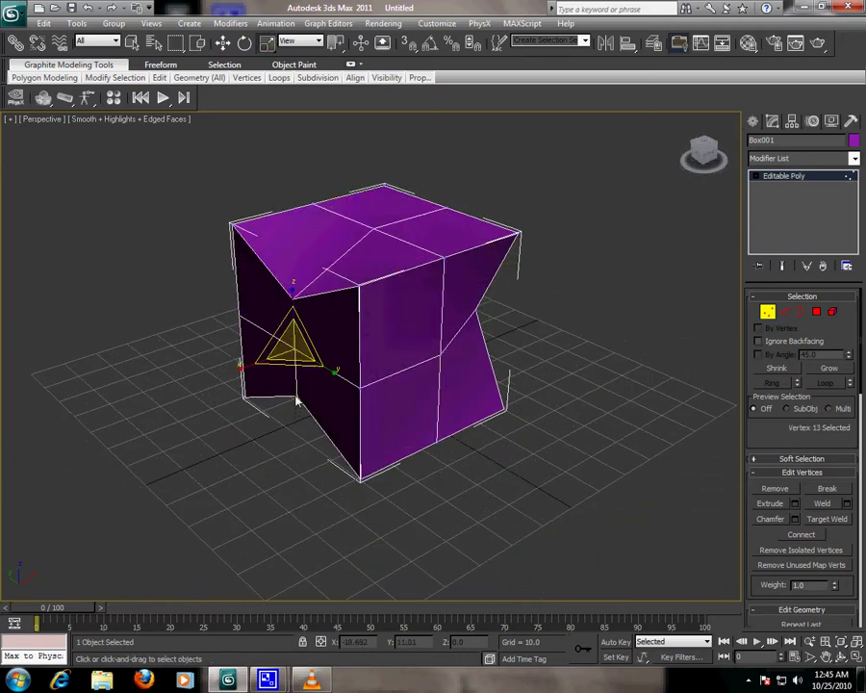
left_click_drag(292, 307, 292, 310)
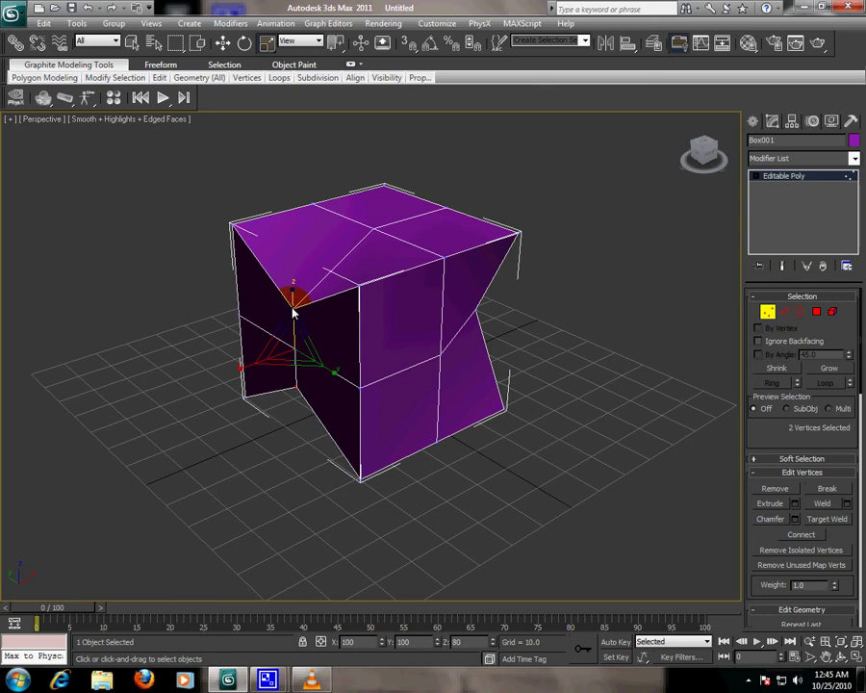
left_click(840, 655)
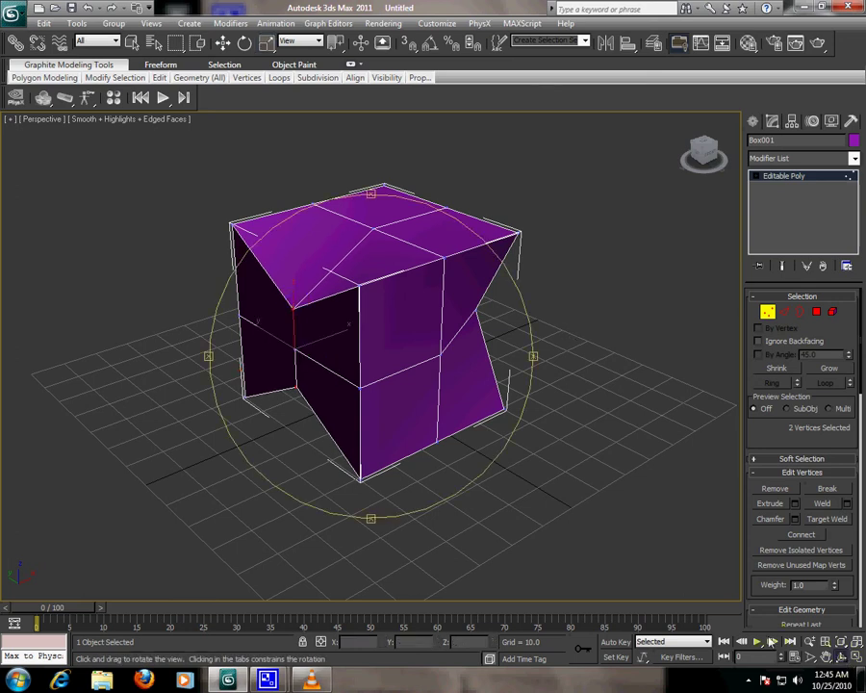
left_click_drag(471, 404, 491, 385)
right_click(490, 385)
left_click(768, 313)
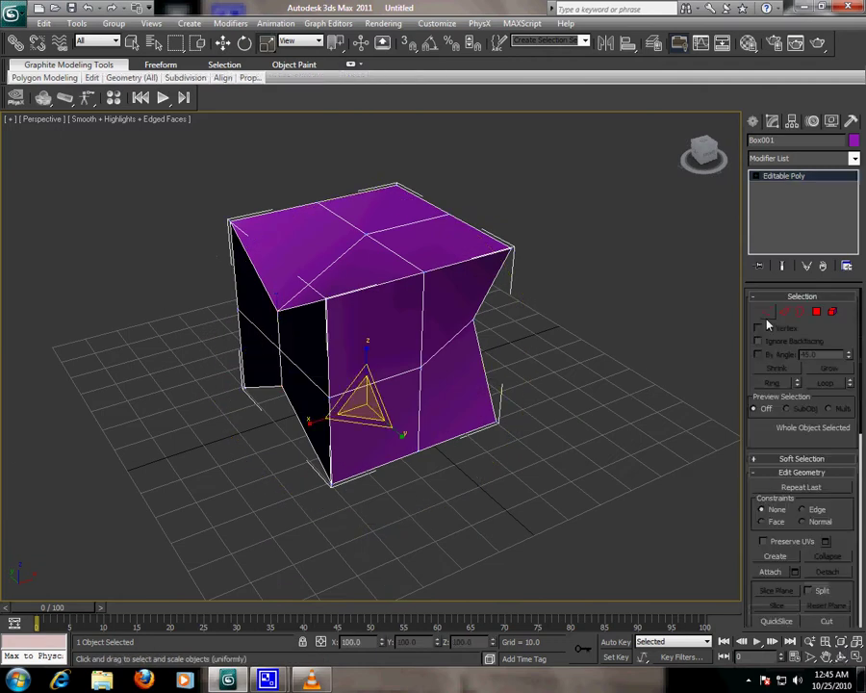
Step: Apply the Spherify modifier to the reshaped box and convert the result to an editable poly
left_click(853, 159)
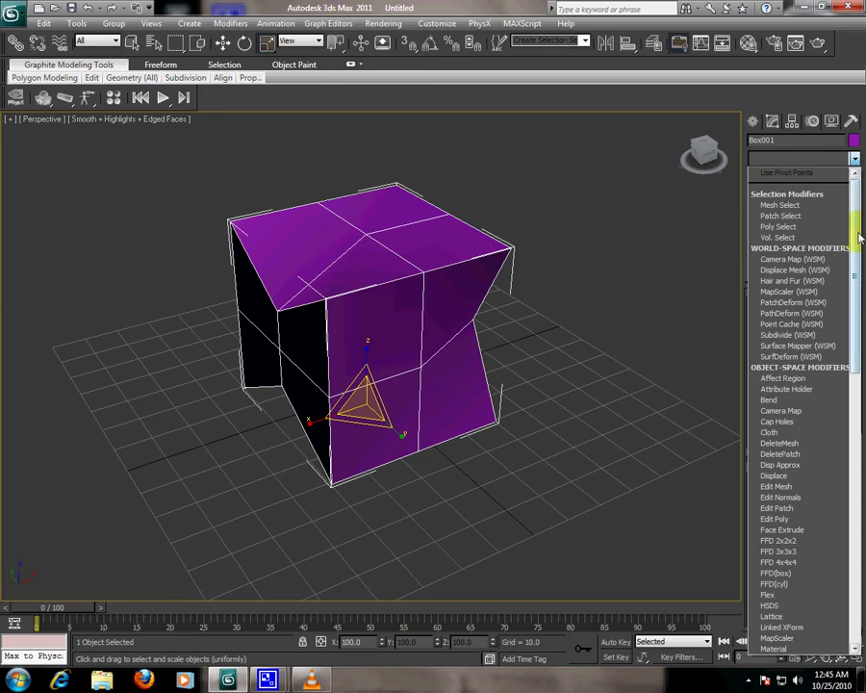
scroll(857, 231, "down", 5)
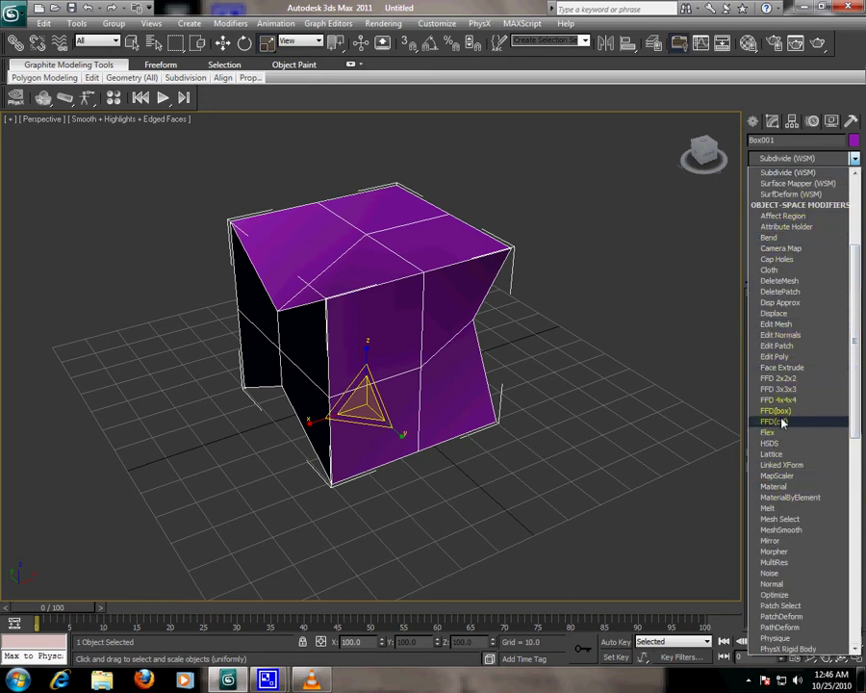
scroll(789, 465, "down", 15)
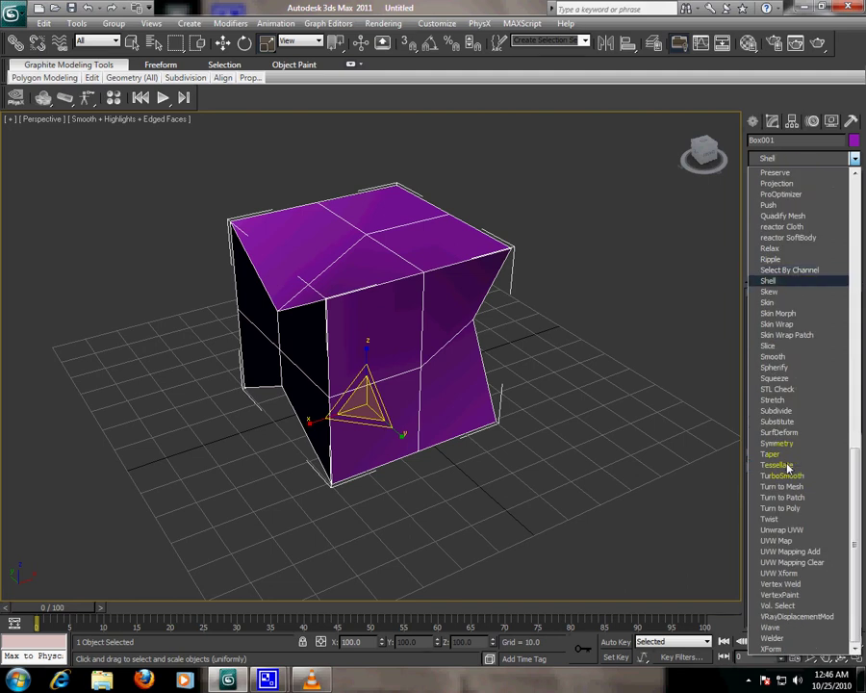
left_click(785, 368)
left_click(373, 286)
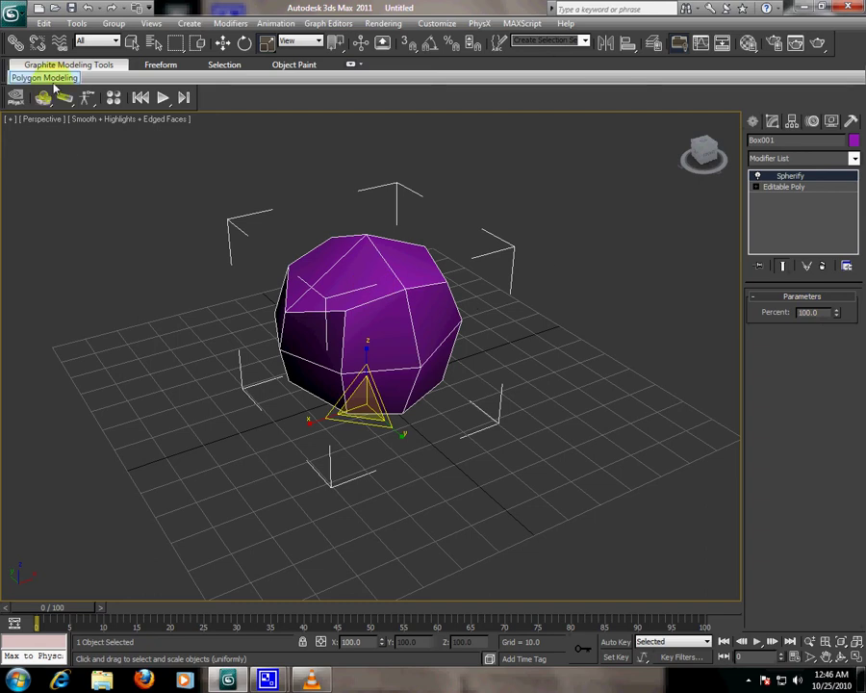
mouse_move(44, 79)
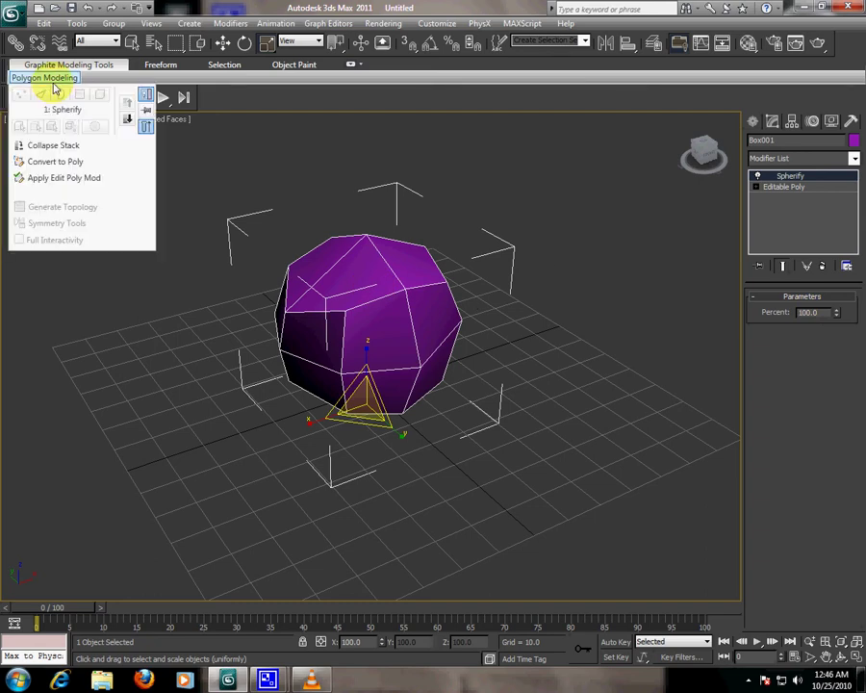
left_click(60, 166)
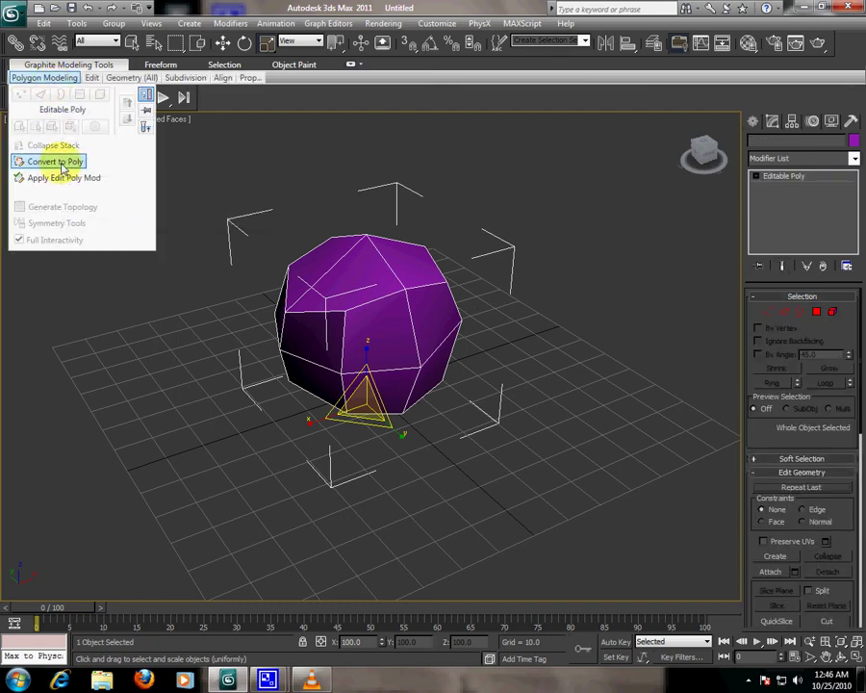
Step: At edge level, select four consecutive edges running along the upper part of the ball as the start of the seam
left_click(784, 312)
left_click(411, 287)
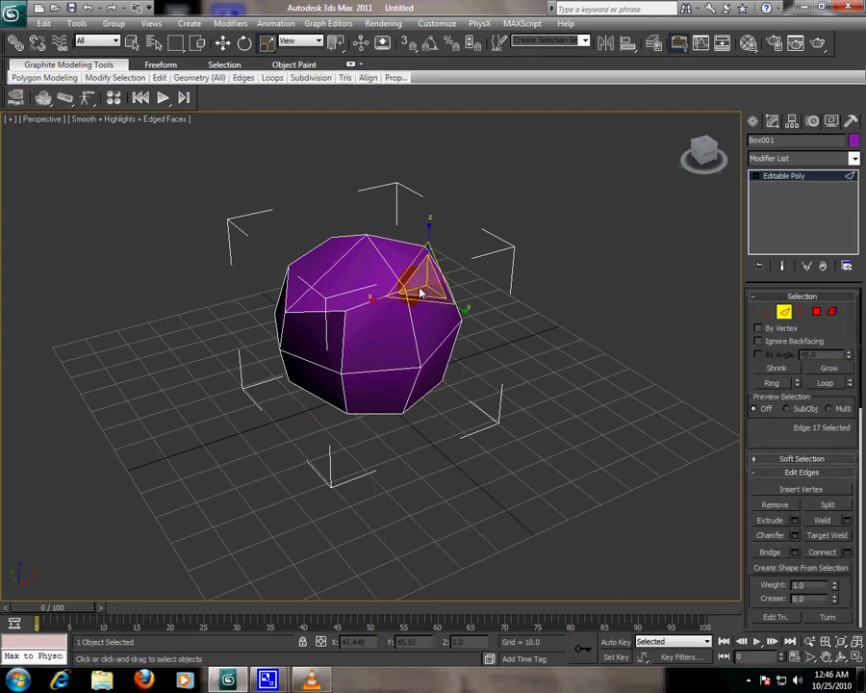
left_click(223, 43)
left_click(327, 269)
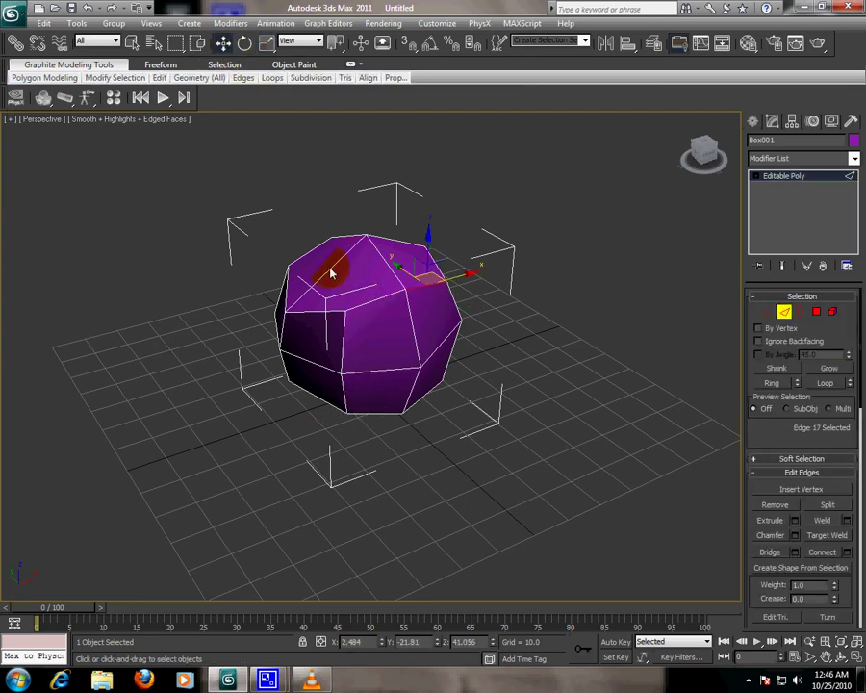
left_click(376, 310)
left_click(375, 309, "ctrl")
left_click(314, 311, "ctrl")
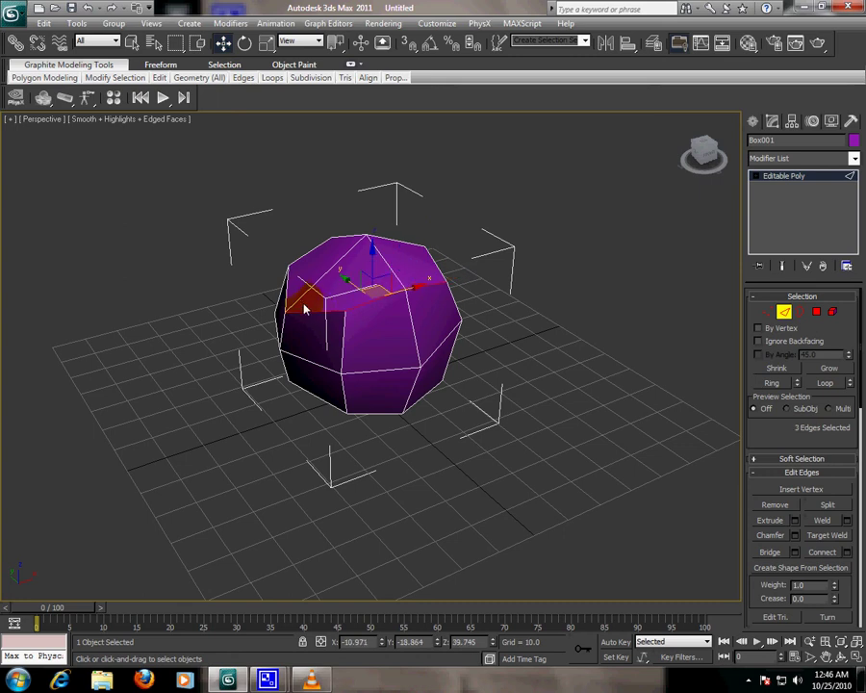
left_click(291, 301, "ctrl")
Step: Extend the edge selection down one side of the front face and along its two bottom edges
left_click(849, 659)
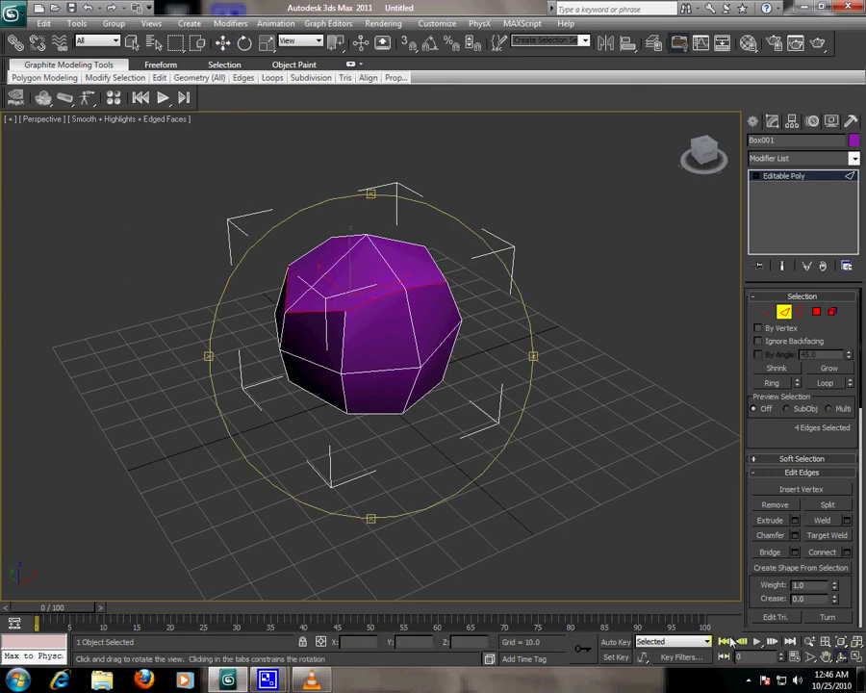
left_click_drag(430, 376, 376, 360)
right_click(375, 360)
left_click(368, 333, "ctrl")
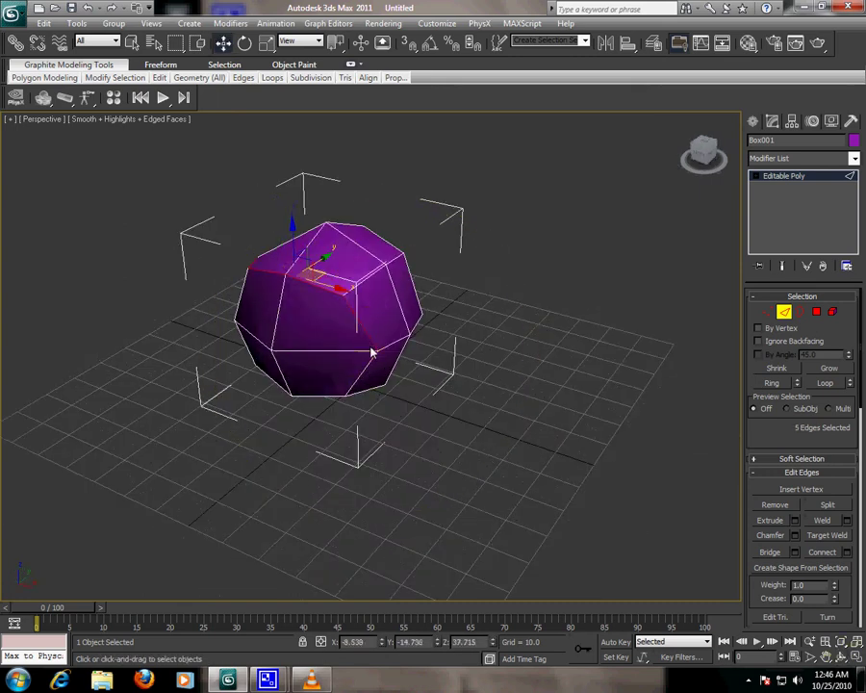
left_click(372, 362, "ctrl")
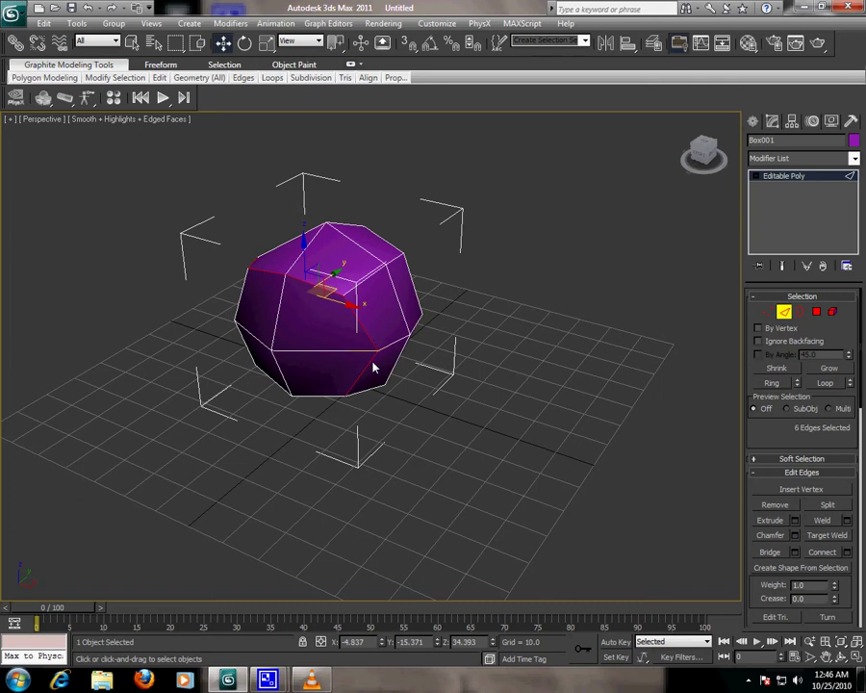
left_click(849, 659)
left_click_drag(433, 404, 380, 361)
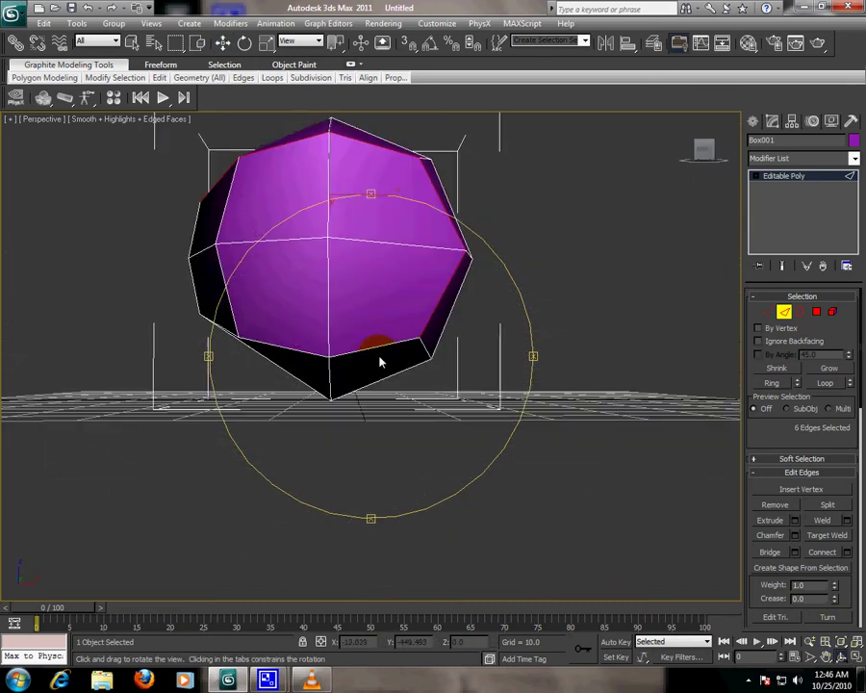
right_click(375, 354)
left_click(369, 349, "ctrl")
left_click(288, 347, "ctrl")
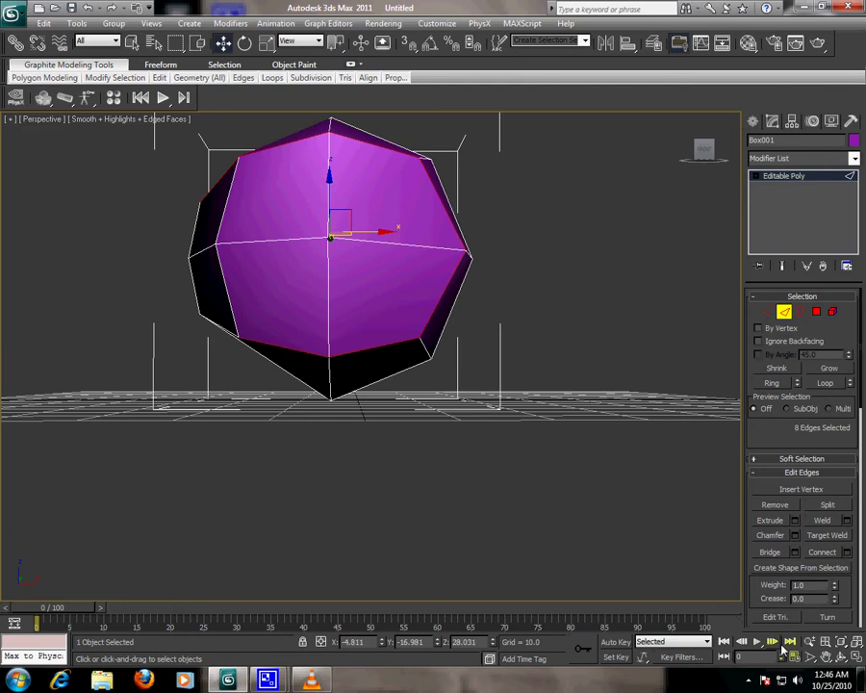
Step: Add two lower edges of the neighbouring side and three edges across and down the back face to the seam selection
left_click(840, 657)
mouse_move(420, 411)
left_mouse_down()
mouse_move(419, 428)
mouse_move(427, 418)
left_mouse_up()
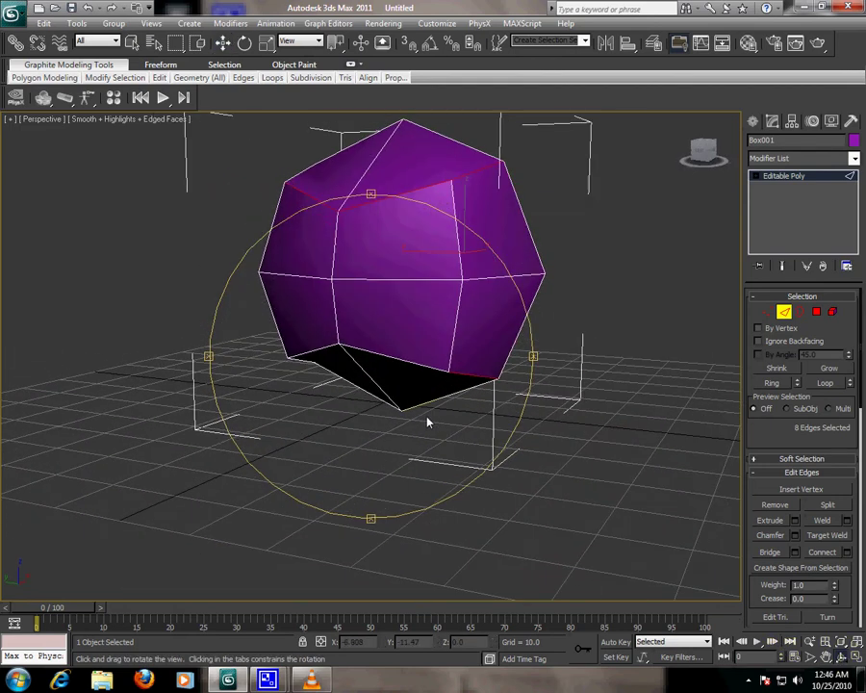
right_click(383, 358)
left_click(322, 352, "ctrl")
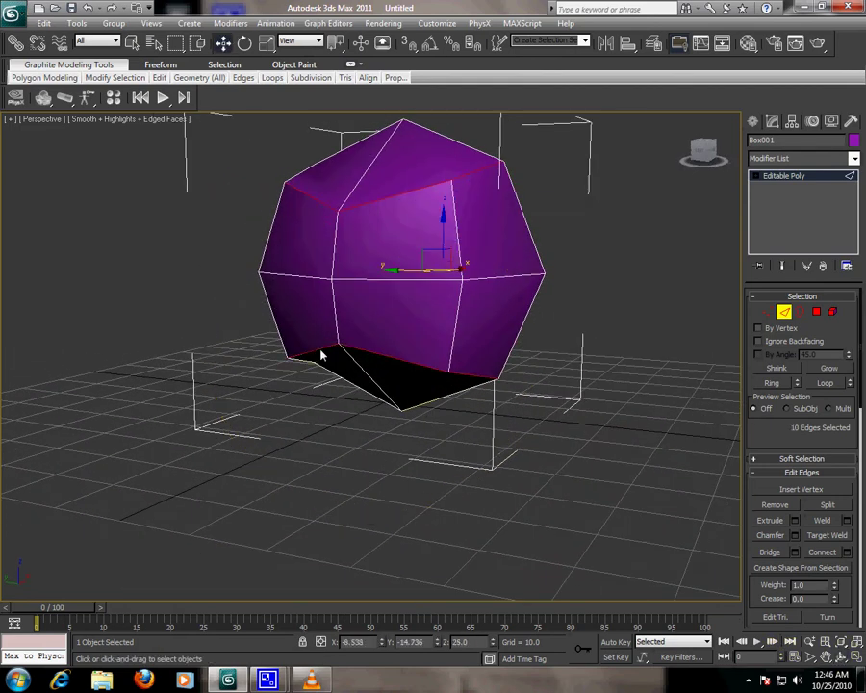
left_click(841, 657)
left_click_drag(360, 448, 460, 404)
right_click(452, 352)
left_click(420, 214, "ctrl")
left_click(366, 211, "ctrl")
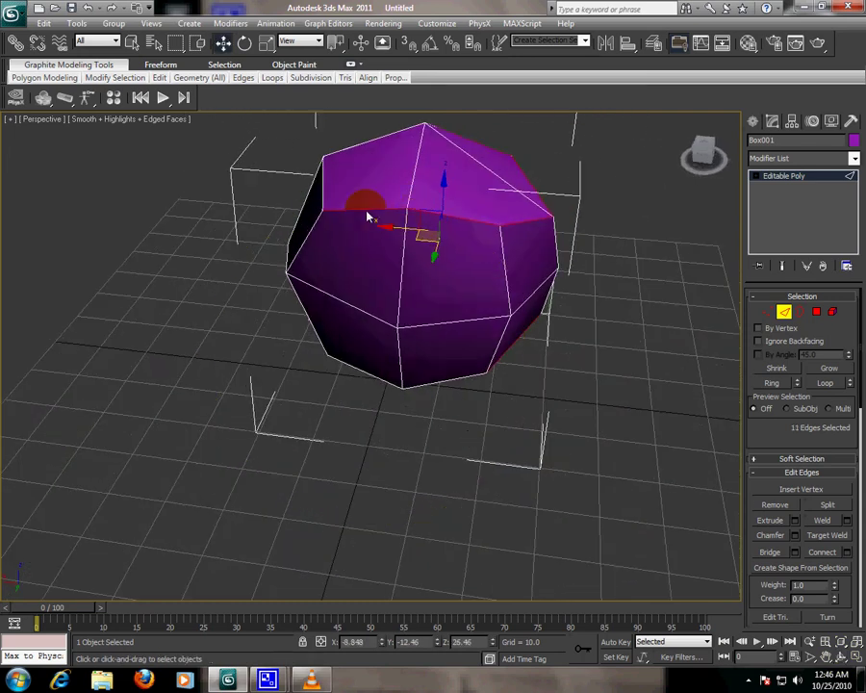
left_click(304, 231, "ctrl")
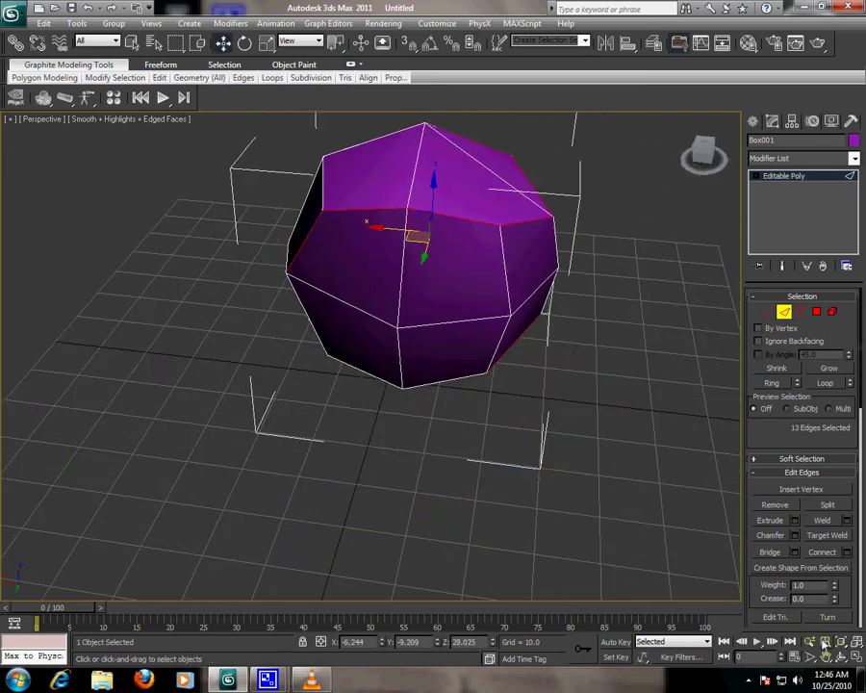
Step: Close the seam loop by adding the remaining lower side edge and the two bottom edges of the back face
left_click(842, 658)
left_click_drag(508, 506, 405, 345)
right_click(402, 345)
left_click(312, 306, "ctrl")
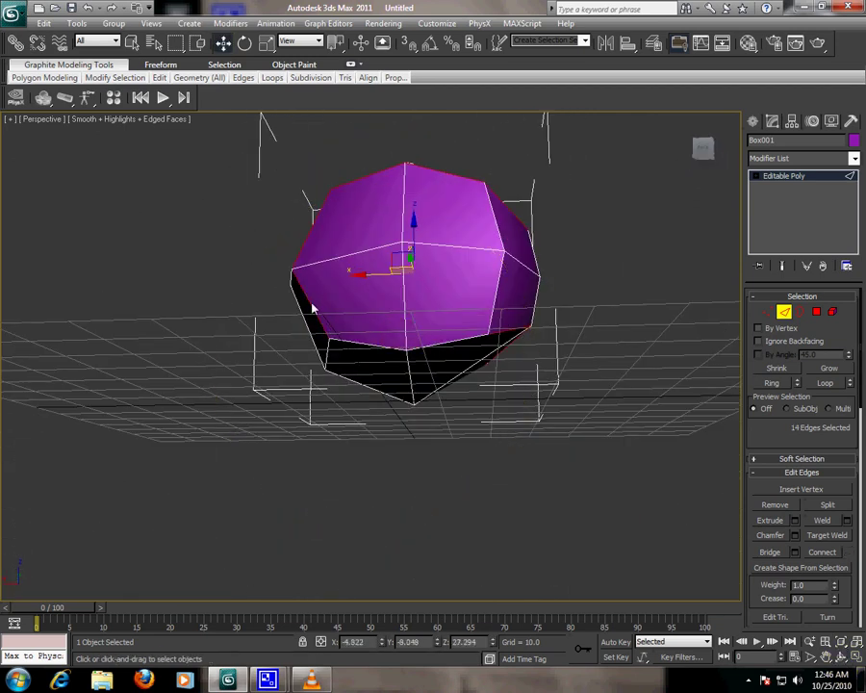
left_click(384, 348, "ctrl")
left_click(432, 346, "ctrl")
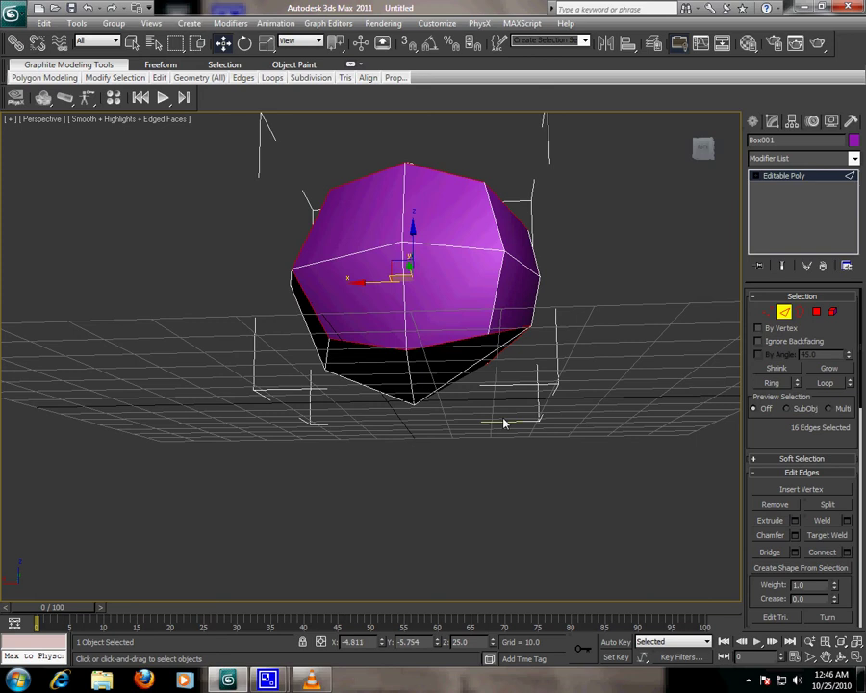
Step: Chamfer the selected seam edges into a narrow strip of polygons around the ball
left_click(842, 659)
left_click_drag(286, 266, 362, 379)
right_click(361, 379)
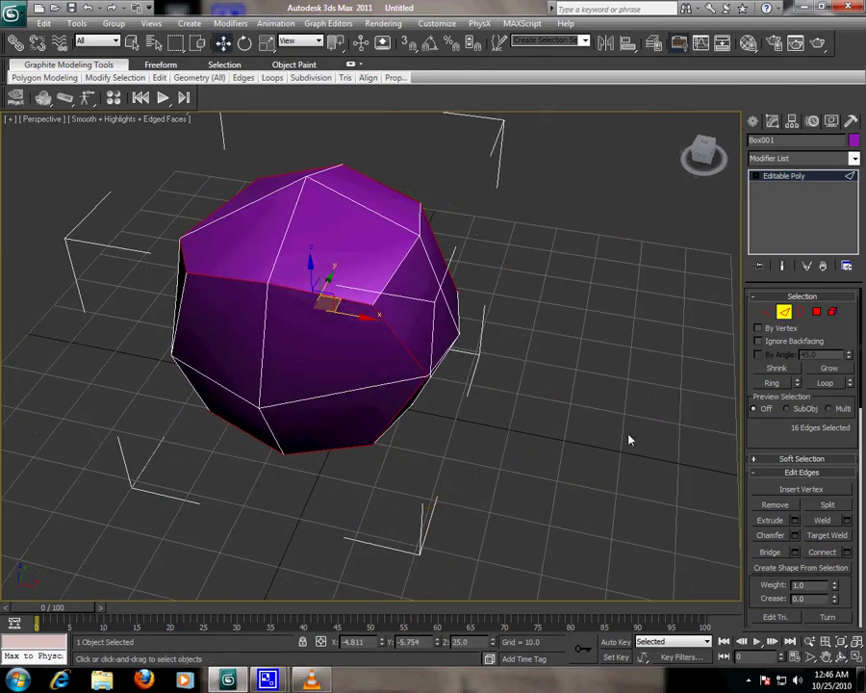
left_click_drag(752, 450, 762, 429)
left_click(770, 514)
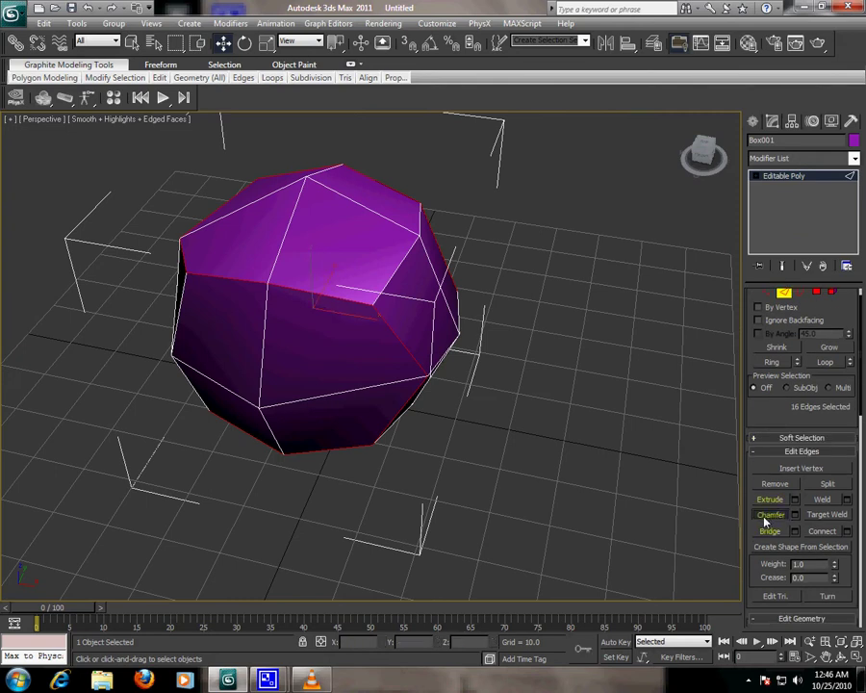
mouse_move(338, 302)
left_mouse_down()
mouse_move(342, 289)
mouse_move(345, 295)
left_mouse_up()
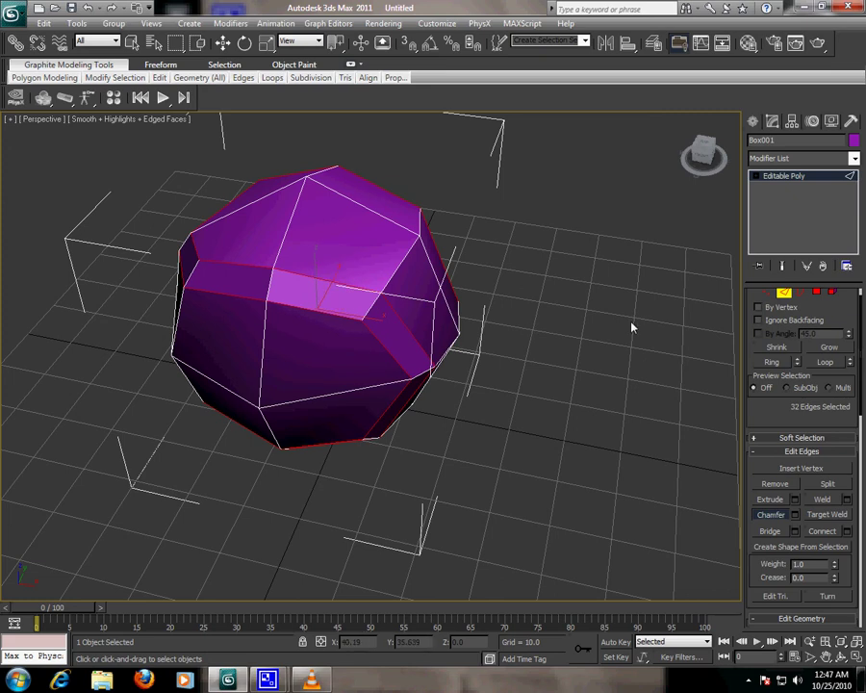
Step: At polygon level, select four consecutive strip polygons along the top and upper side of the front face
scroll(826, 332, "up", 1)
left_click(816, 312)
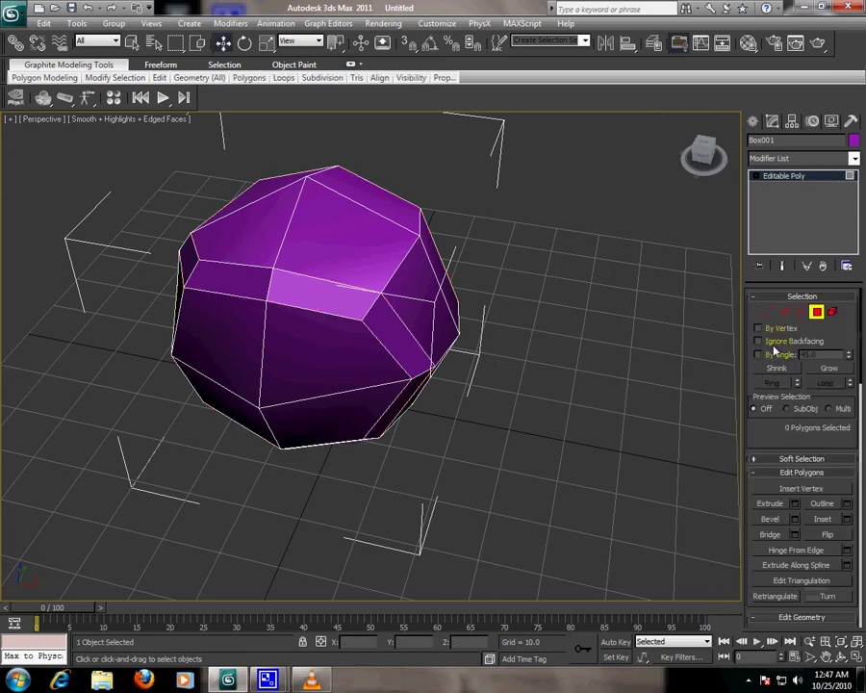
left_click(355, 310)
left_click(386, 336, "ctrl")
left_click(252, 288, "ctrl")
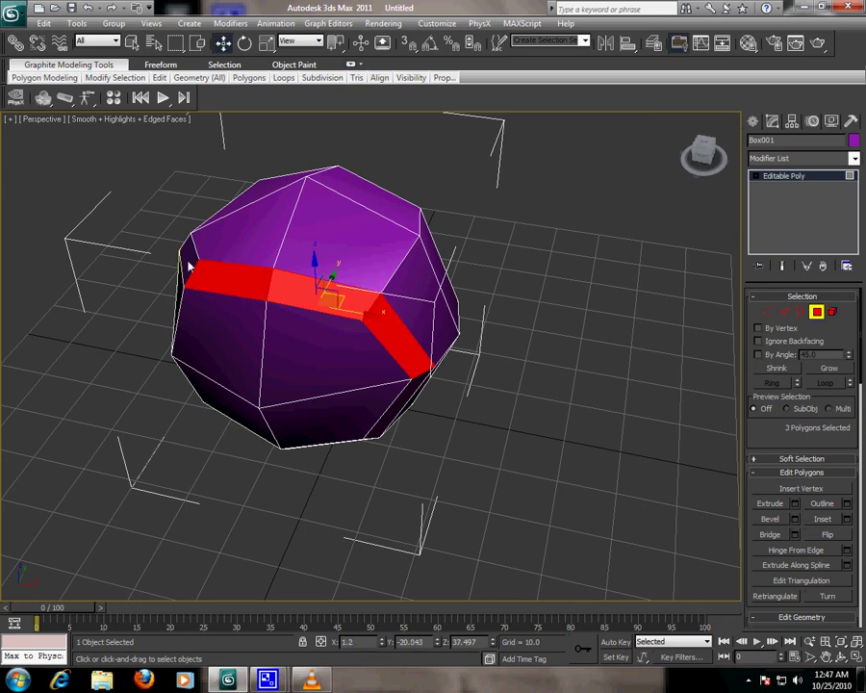
left_click(188, 262, "ctrl")
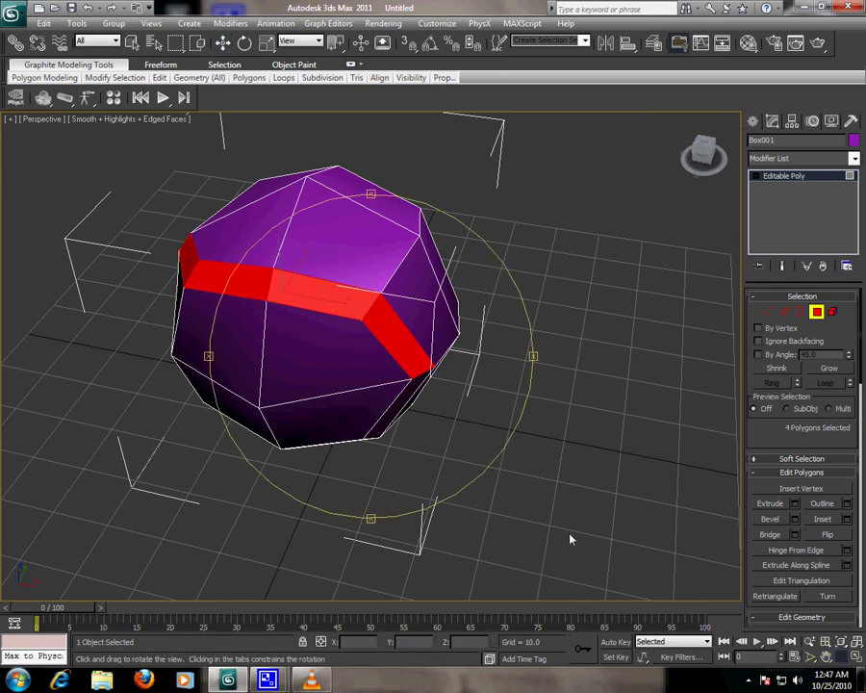
Step: Add five strip polygons to the selection, down the front face's side and along the underside to the adjoining side
middle_click_drag(570, 538, 367, 343, "alt")
left_click(366, 344, "ctrl")
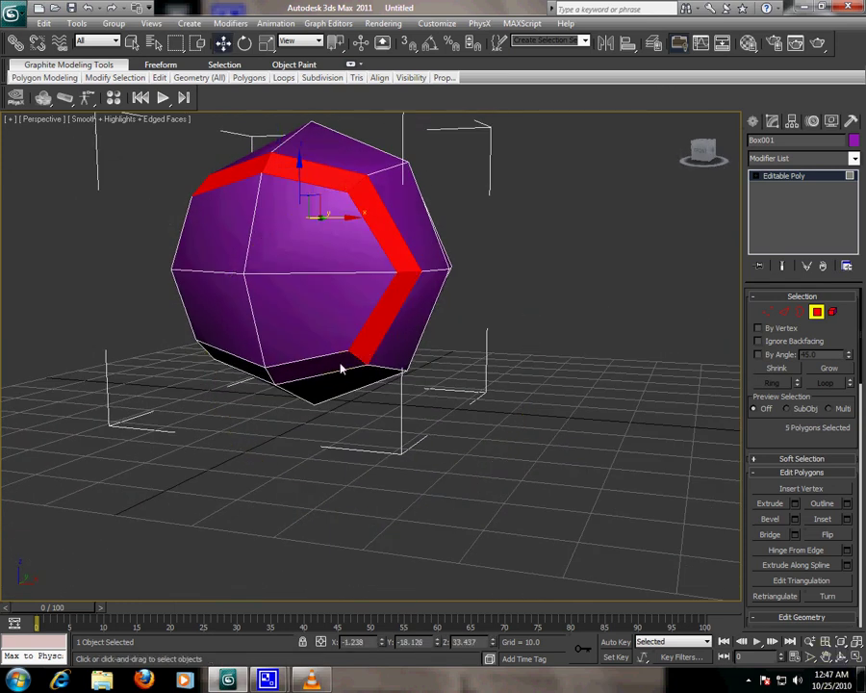
left_click(341, 361, "ctrl")
left_click(840, 656)
left_click_drag(358, 375, 410, 338)
right_click(410, 339)
left_click(410, 339, "ctrl")
left_click(339, 313, "ctrl")
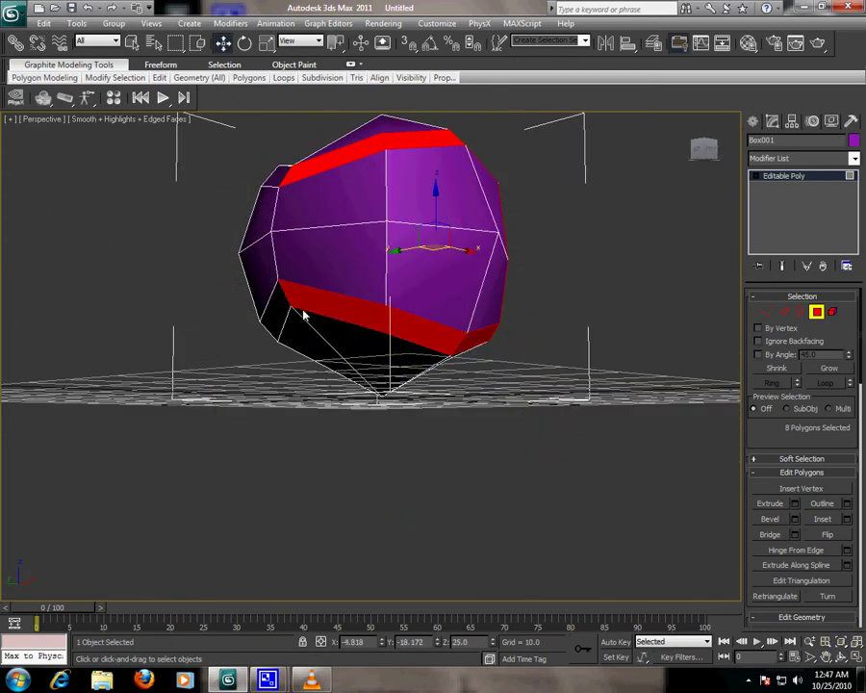
left_click(278, 324, "ctrl")
Step: Add three more strip polygons along the upper part of the ball's opposite side to the selection
left_click(840, 657)
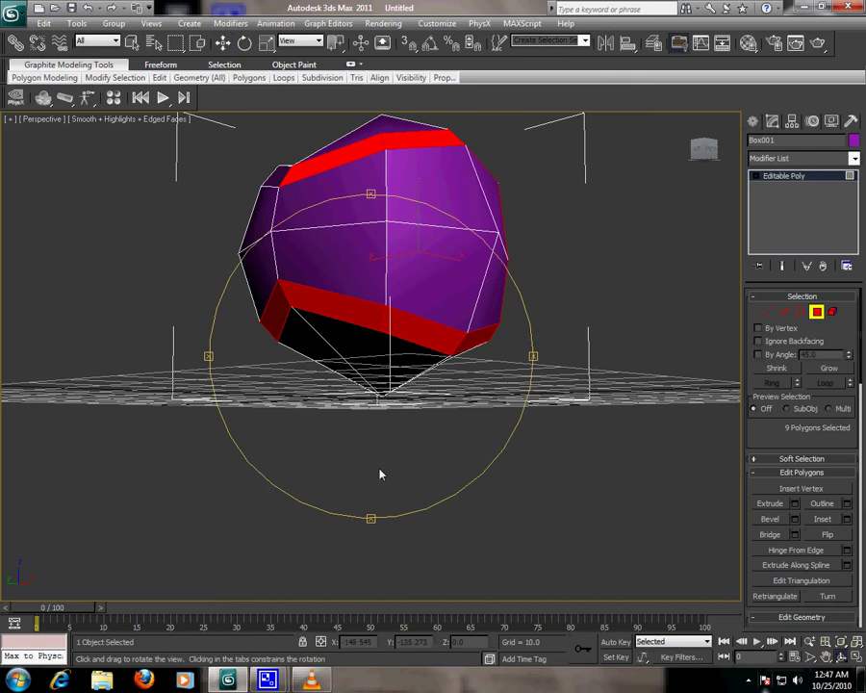
left_click_drag(381, 471, 404, 368)
right_click(404, 368)
left_click(495, 249, "ctrl")
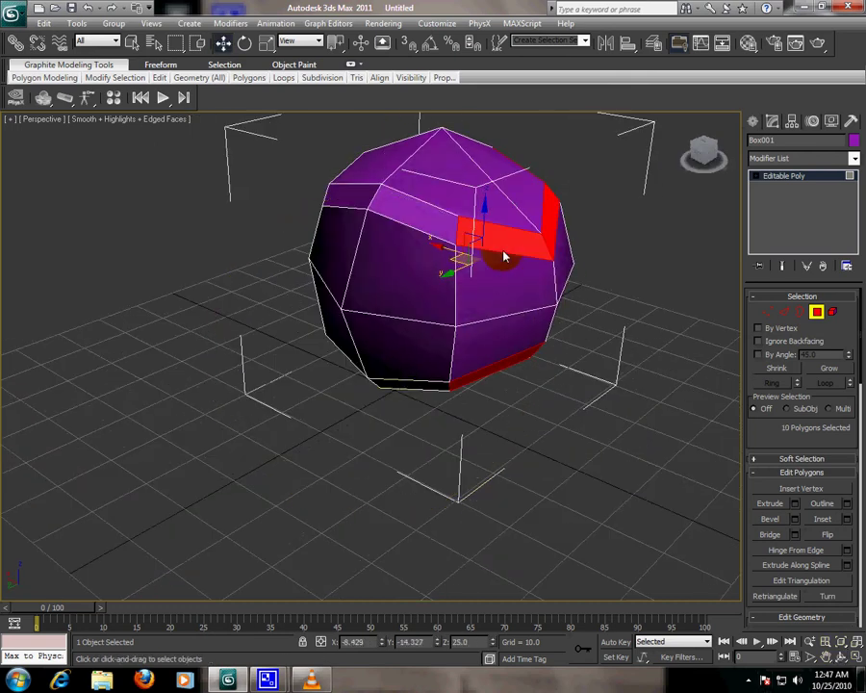
left_click(407, 221, "ctrl")
left_click(350, 202, "ctrl")
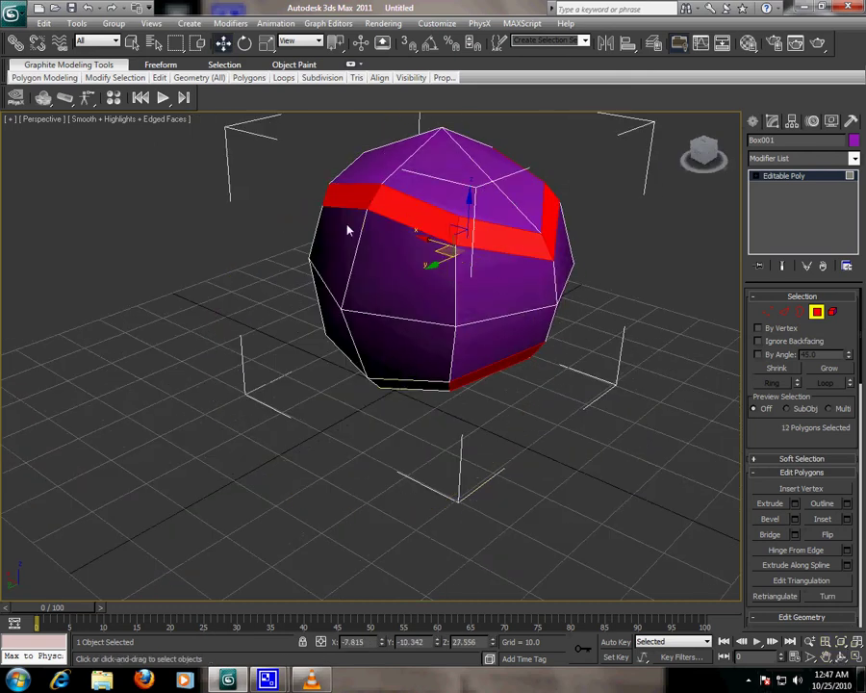
Step: Add the last four strip polygons around the back face's bottom and side, completing the seam selection, and leave polygon editing
left_click(843, 657)
left_click_drag(423, 366, 481, 335)
right_click(482, 335)
left_click(423, 354, "ctrl")
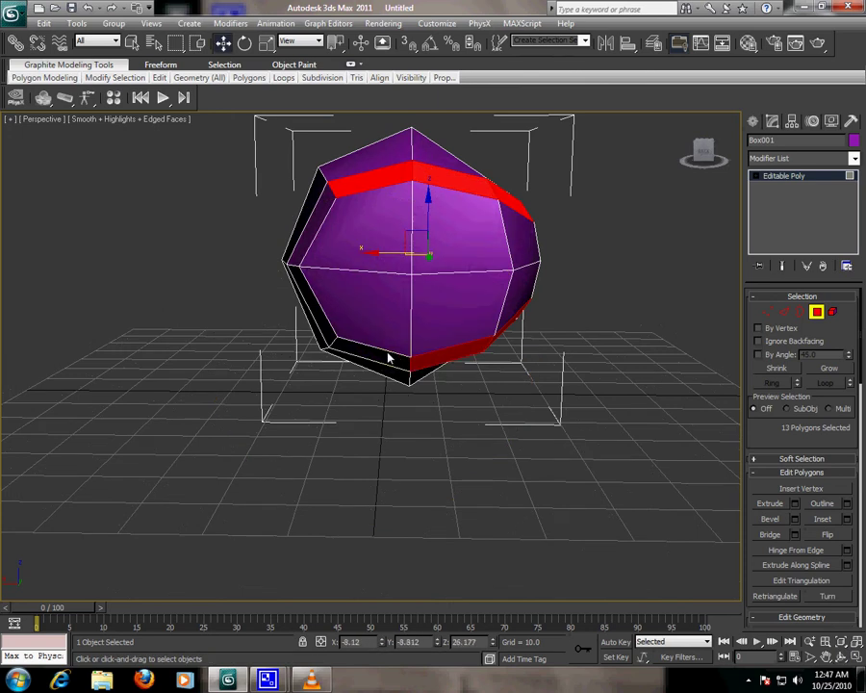
left_click(390, 358, "ctrl")
left_click(330, 332, "ctrl")
left_click(315, 240, "ctrl")
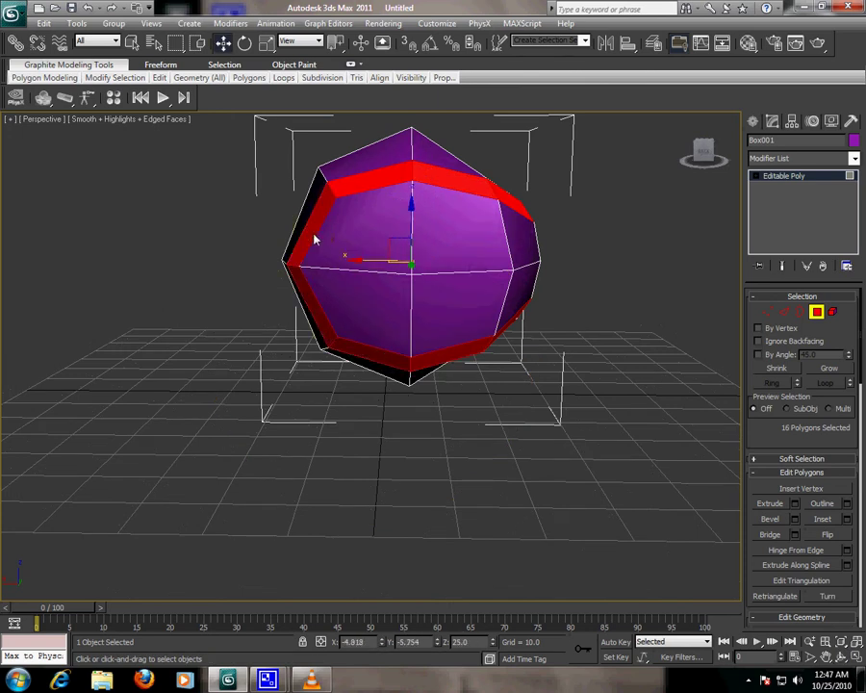
left_click(840, 659)
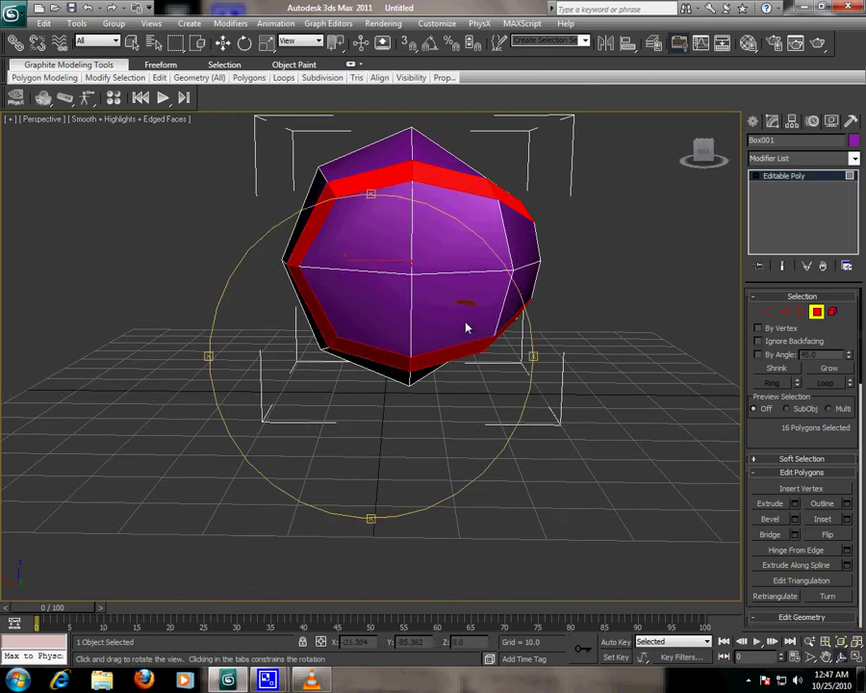
left_click_drag(466, 328, 313, 364)
right_click(650, 437)
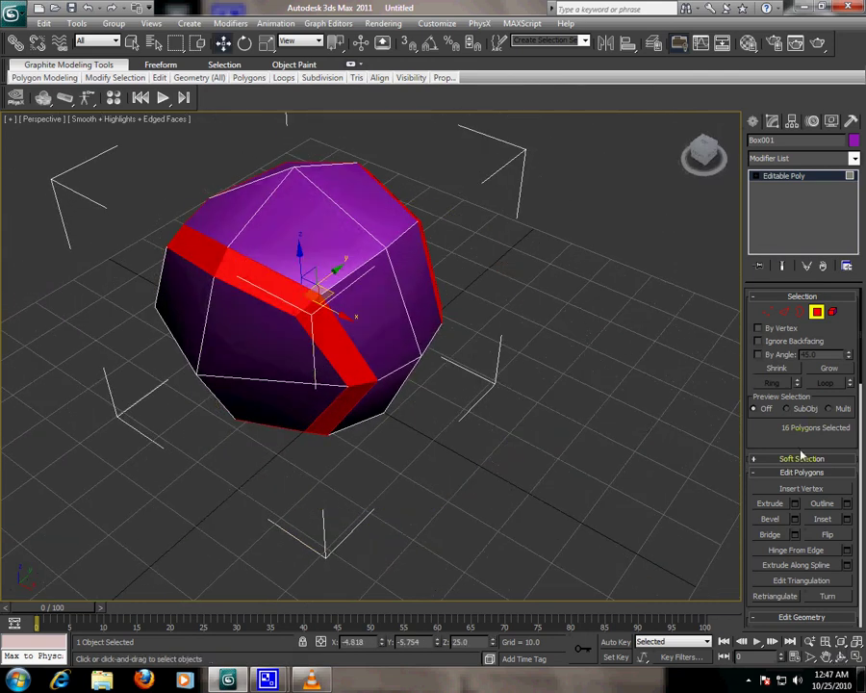
left_click(819, 317)
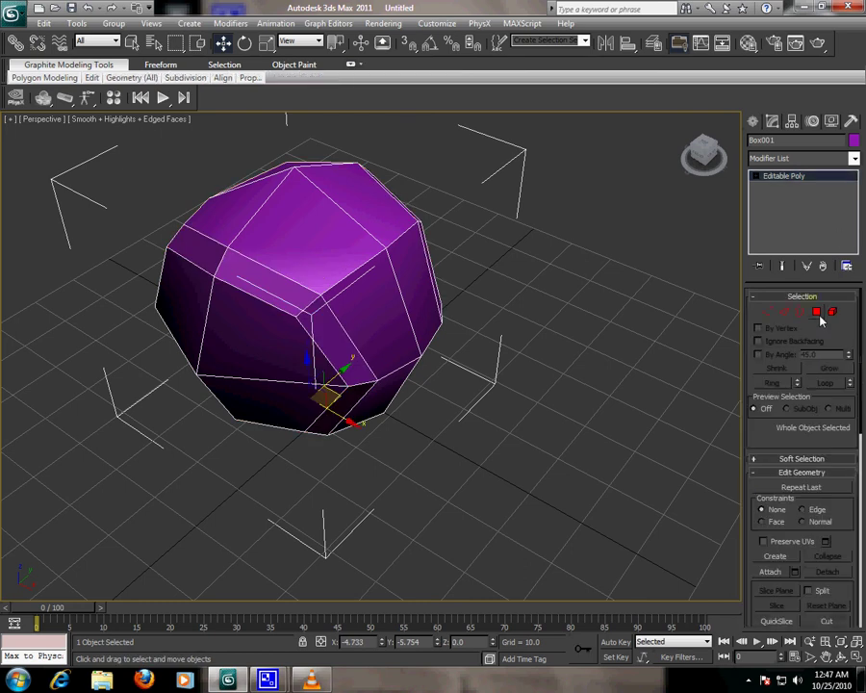
Step: Apply the MeshSmooth modifier to the ball and set its subdivision iterations to 2
left_click(854, 159)
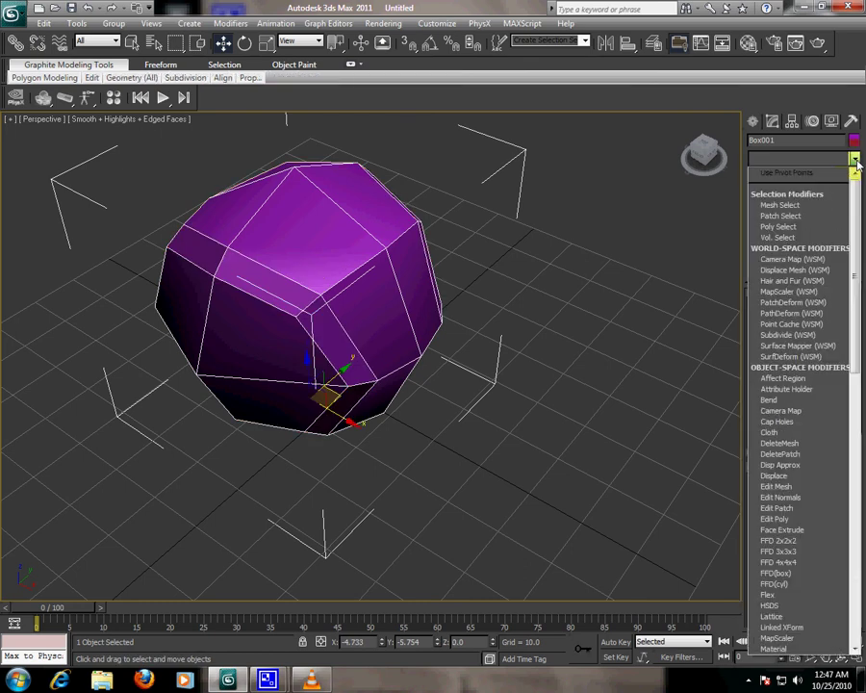
key("m")
key("m")
key("m")
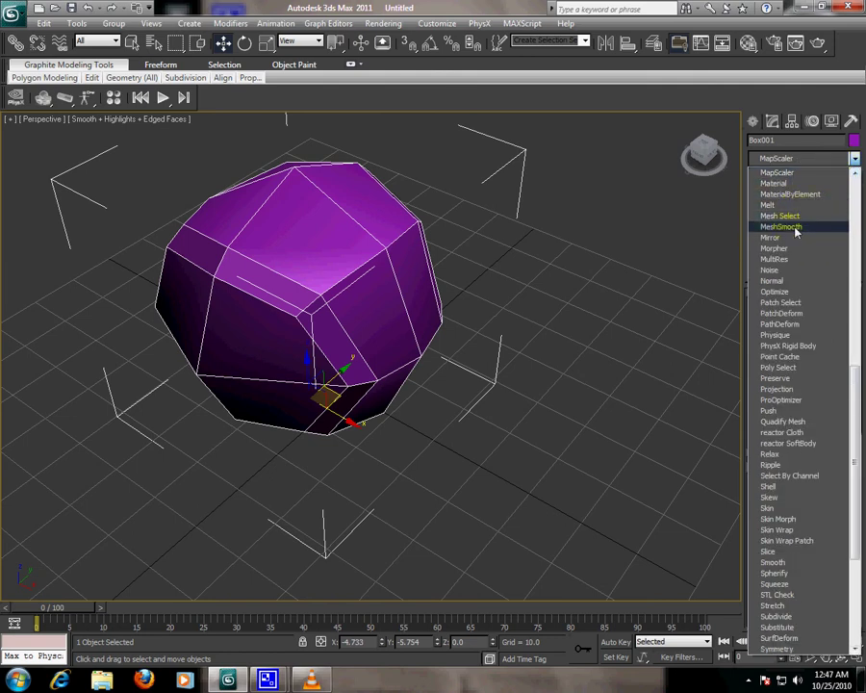
left_click(796, 227)
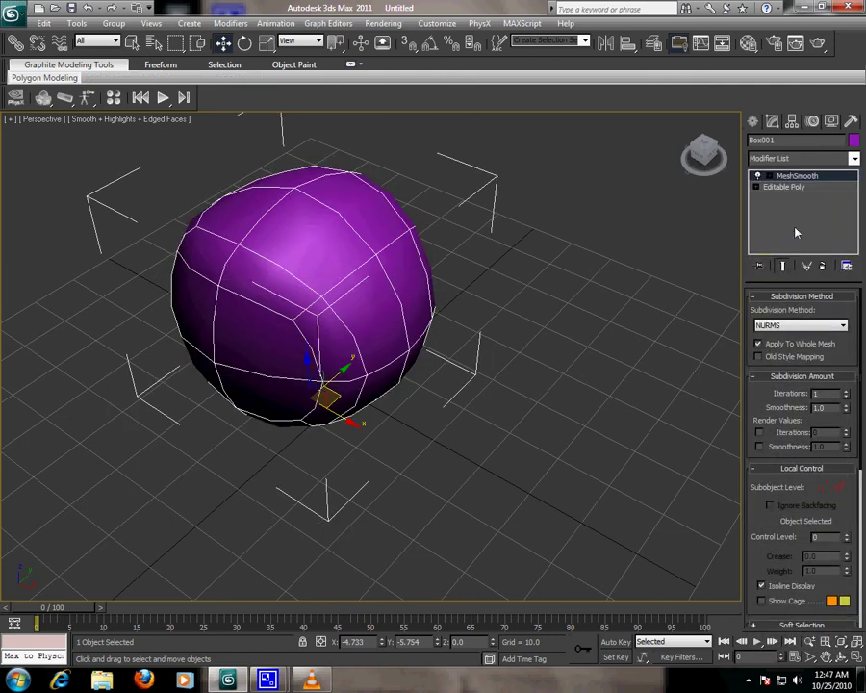
left_click(845, 391)
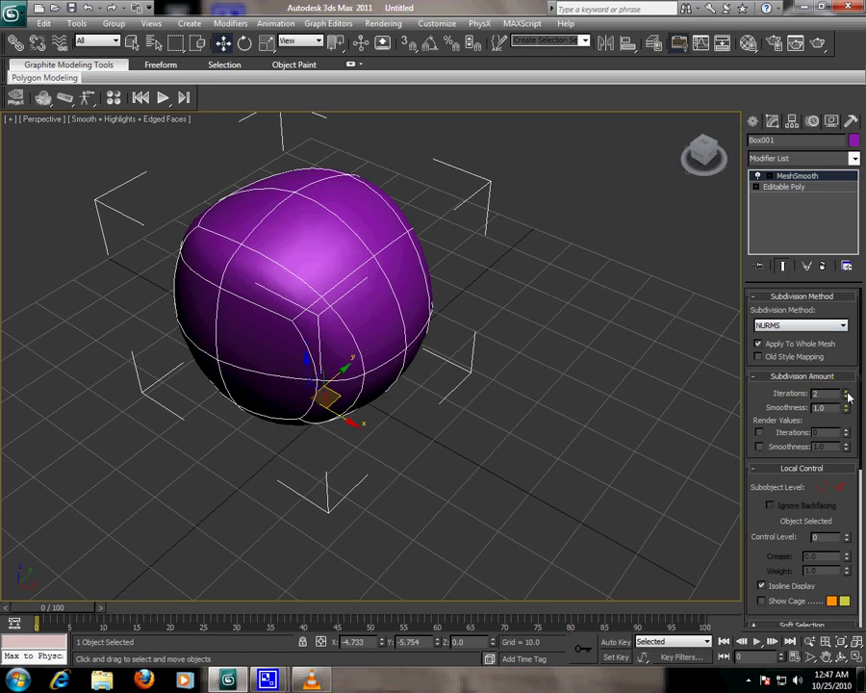
Step: Apply the Spherify modifier to the ball above MeshSmooth
left_click(853, 160)
scroll(855, 165, "down", 5)
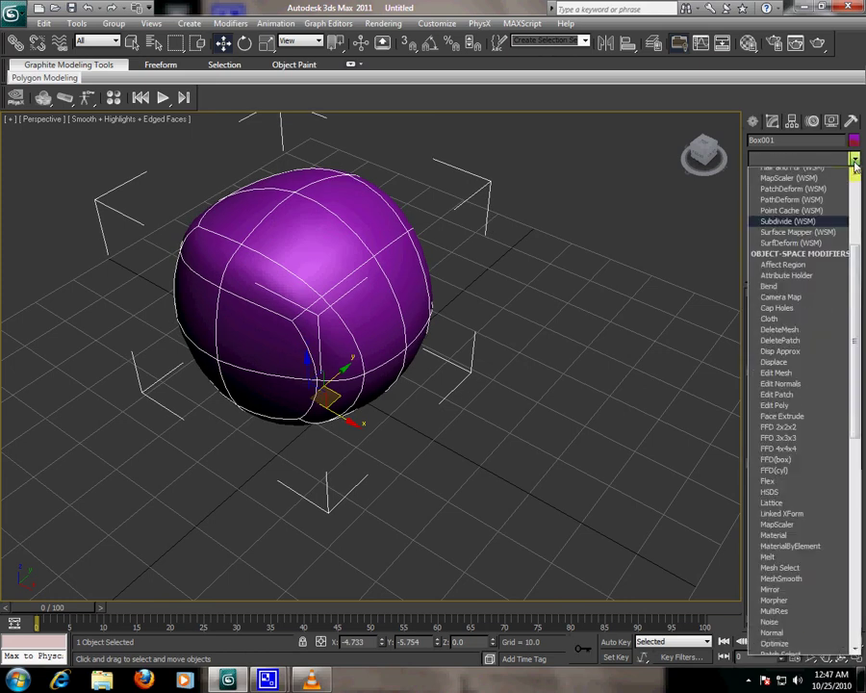
scroll(854, 166, "down", 15)
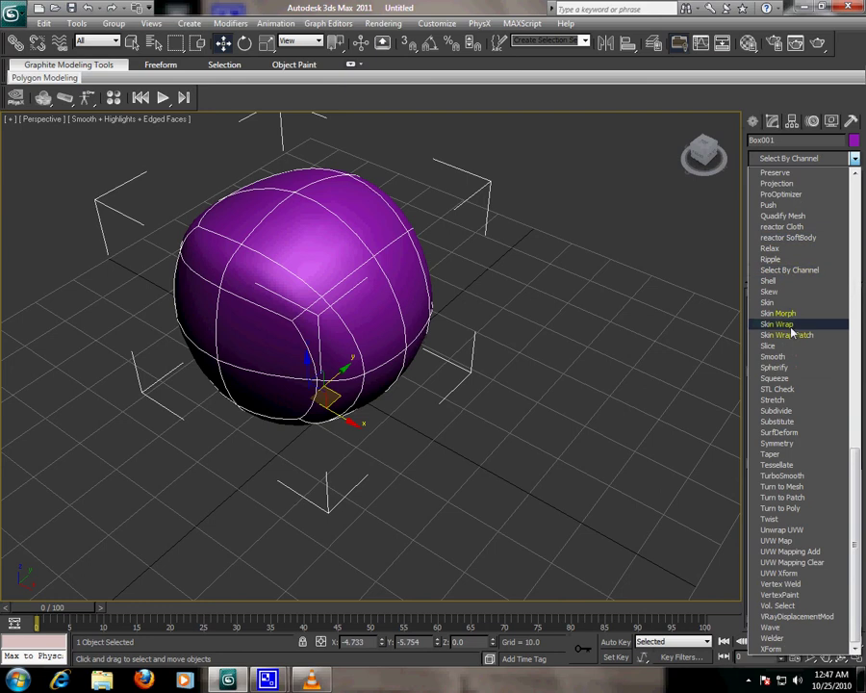
left_click(792, 367)
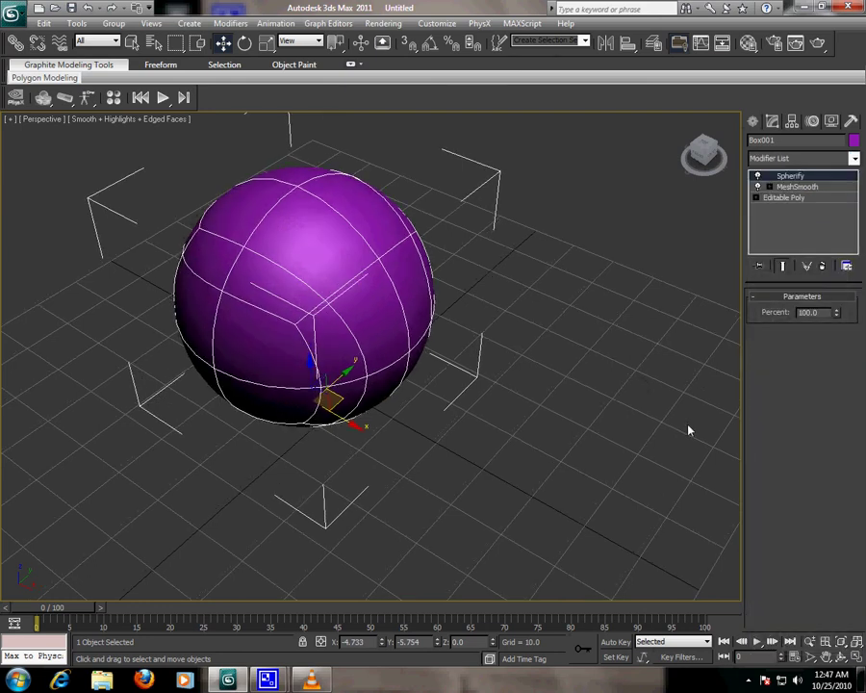
middle_click_drag(688, 429, 560, 421, "alt")
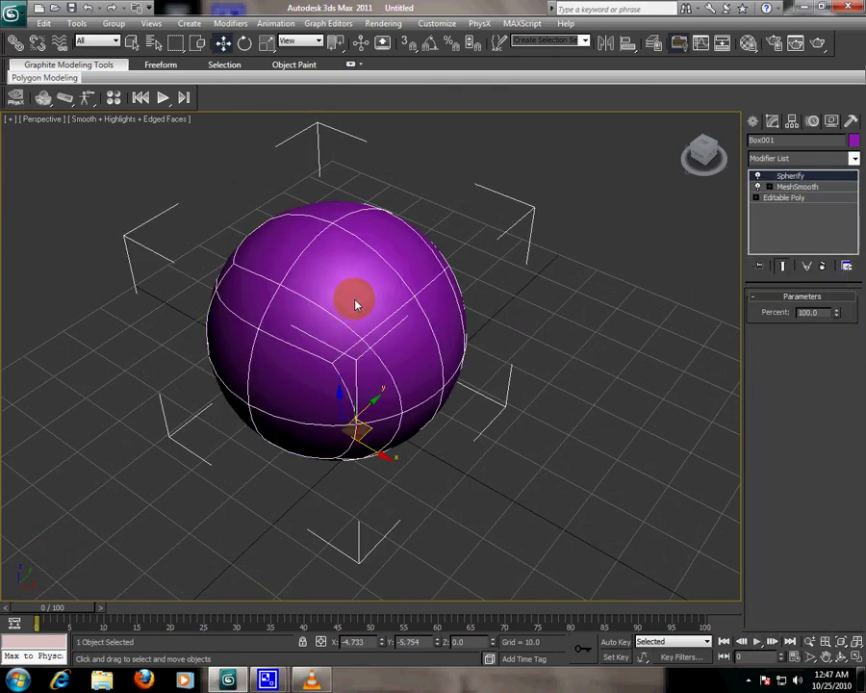
Step: Convert the ball to an editable poly and enter polygon editing with the seam strip selected
left_click(60, 81)
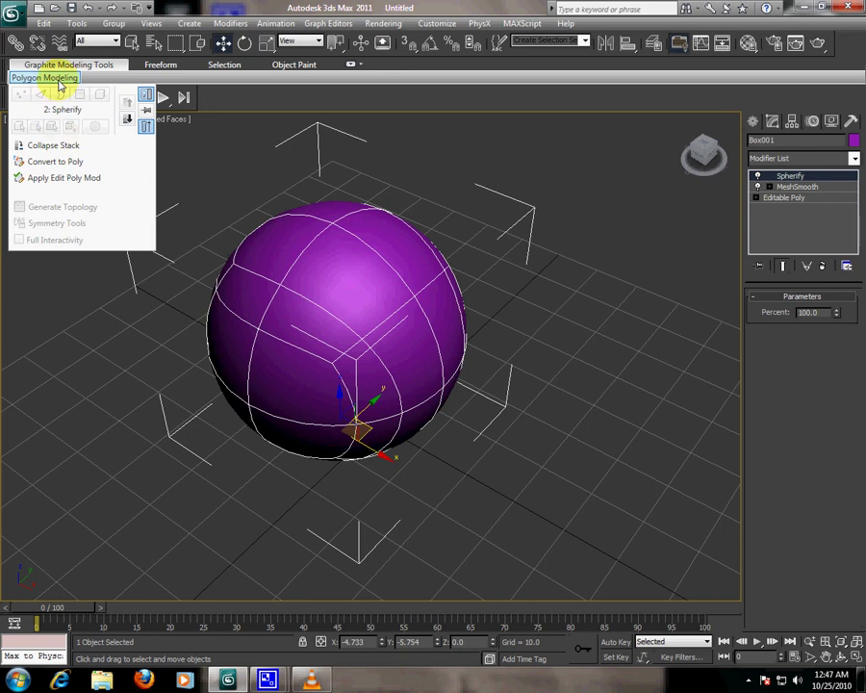
left_click(60, 162)
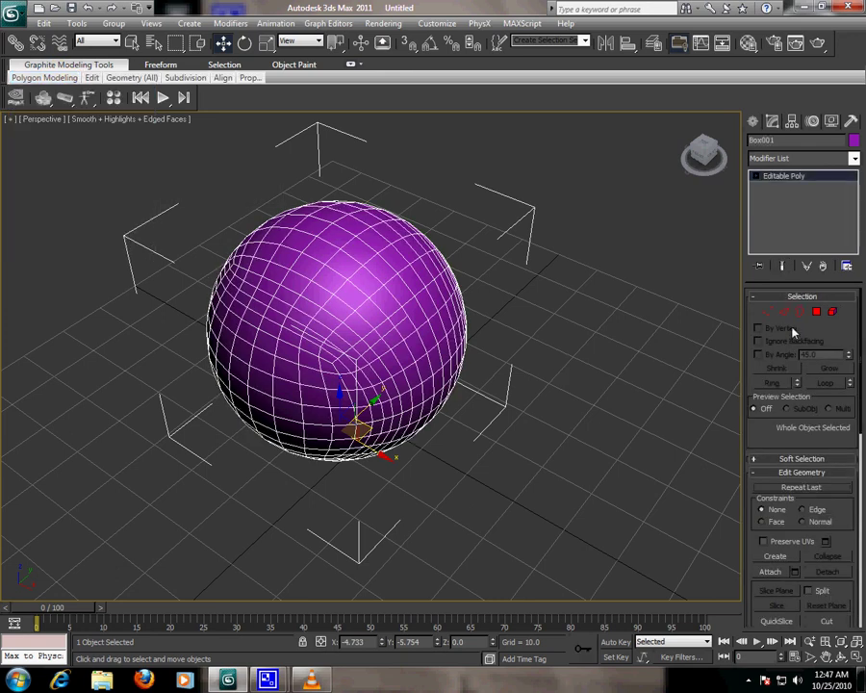
left_click(817, 312)
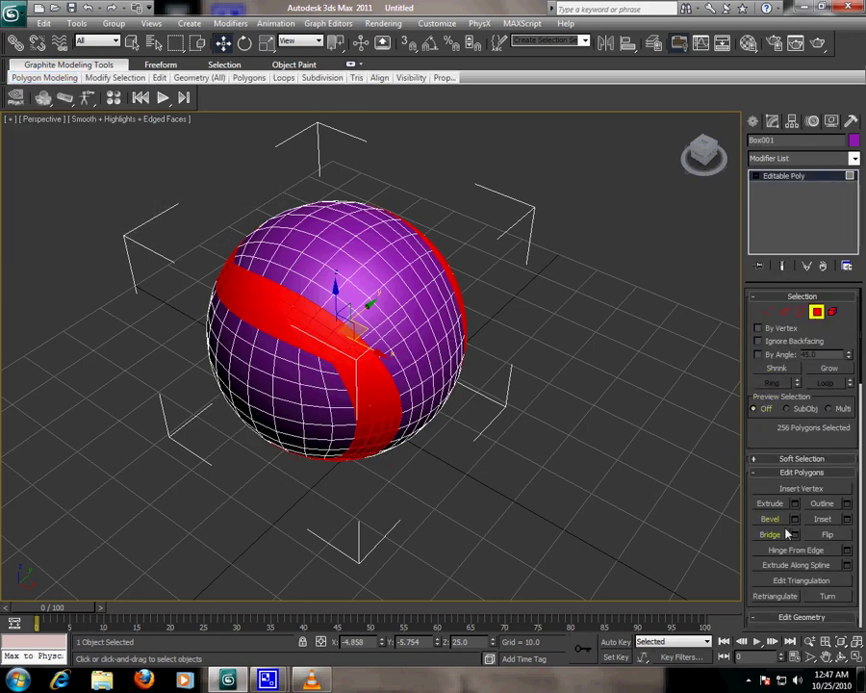
Step: Inset the selected seam strip polygons slightly to narrow the strip
left_click(838, 655)
left_click_drag(463, 422, 399, 337)
middle_click_drag(398, 337, 427, 380)
right_click(427, 379)
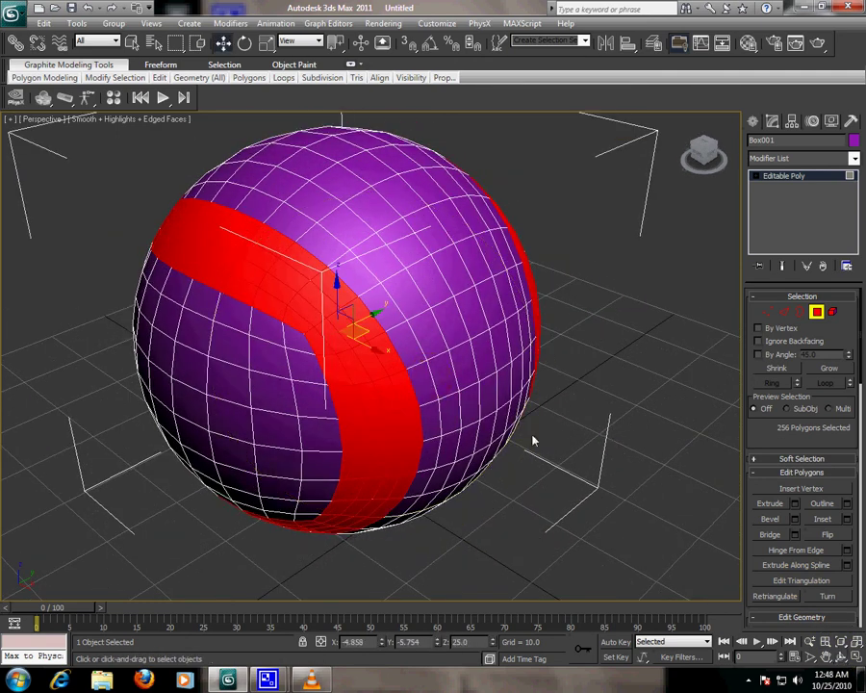
scroll(829, 493, "down", 1)
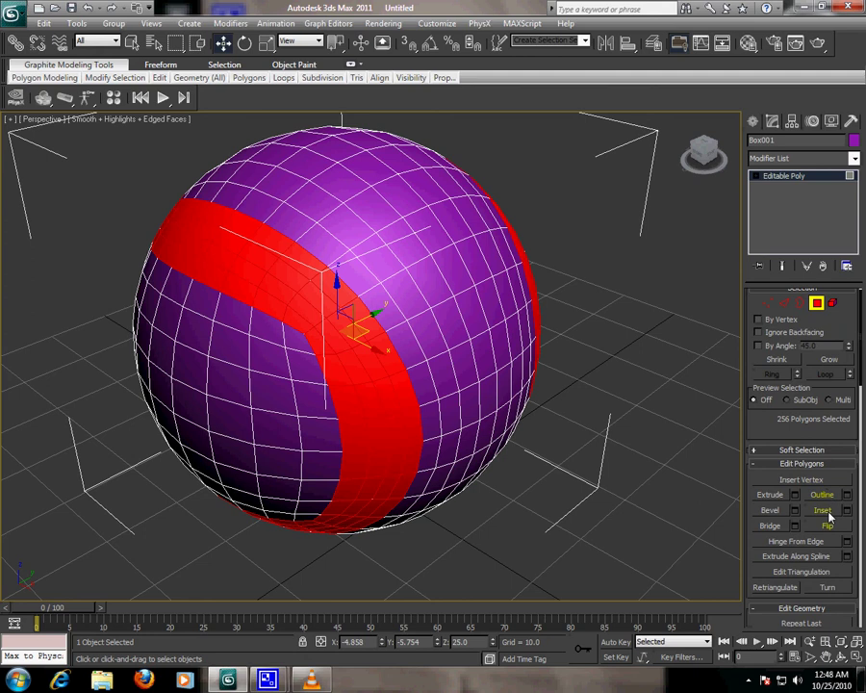
left_click(829, 511)
left_click_drag(404, 410, 364, 395)
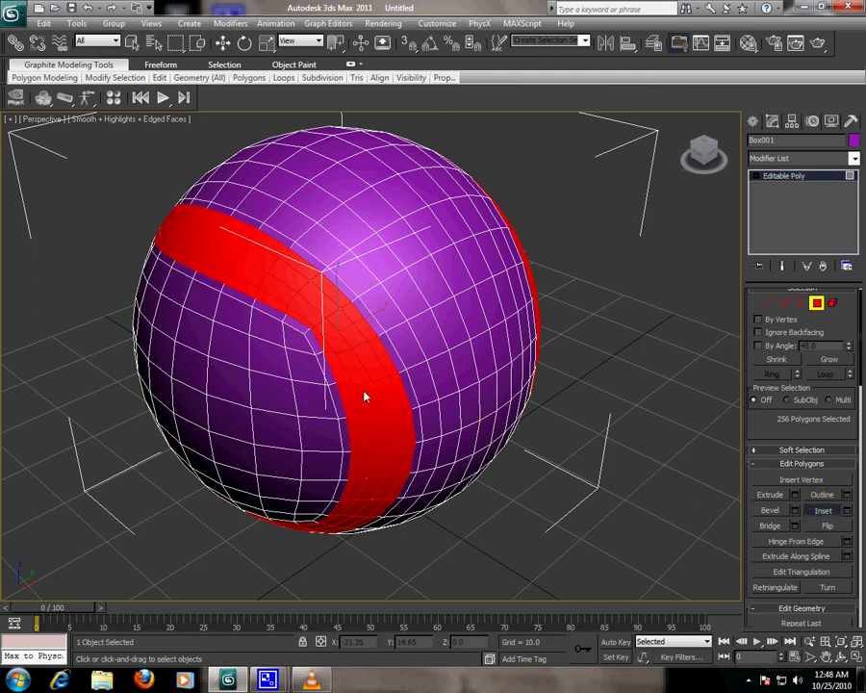
Step: Extrude the seam strip inward along local normals with a height of -0.166
left_click(795, 494)
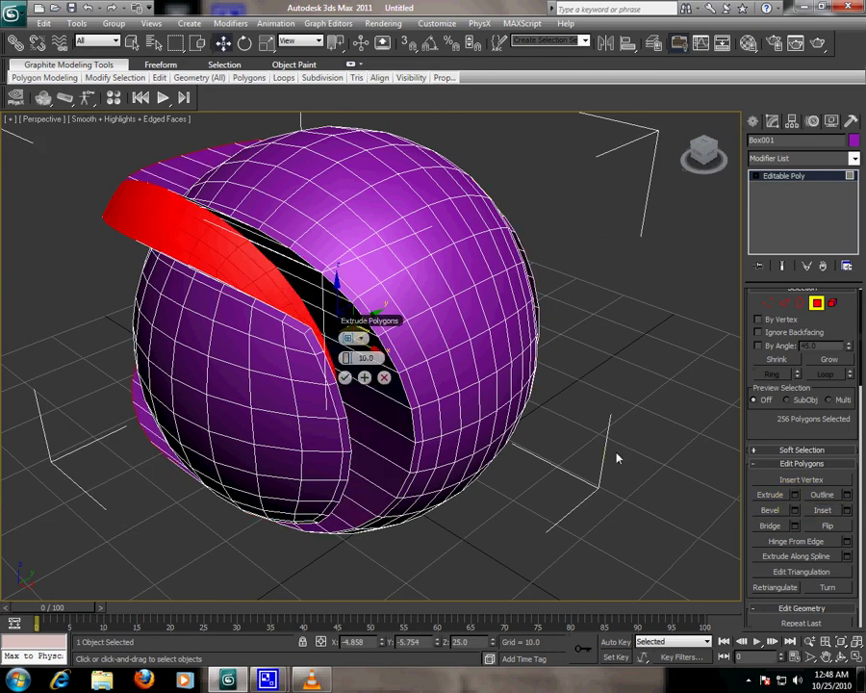
left_click(361, 339)
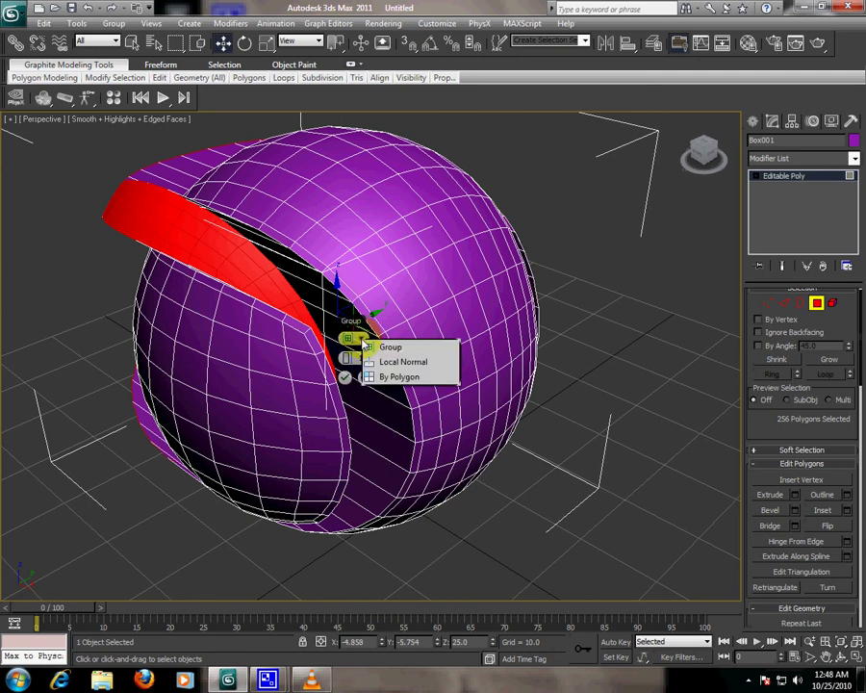
left_click(399, 376)
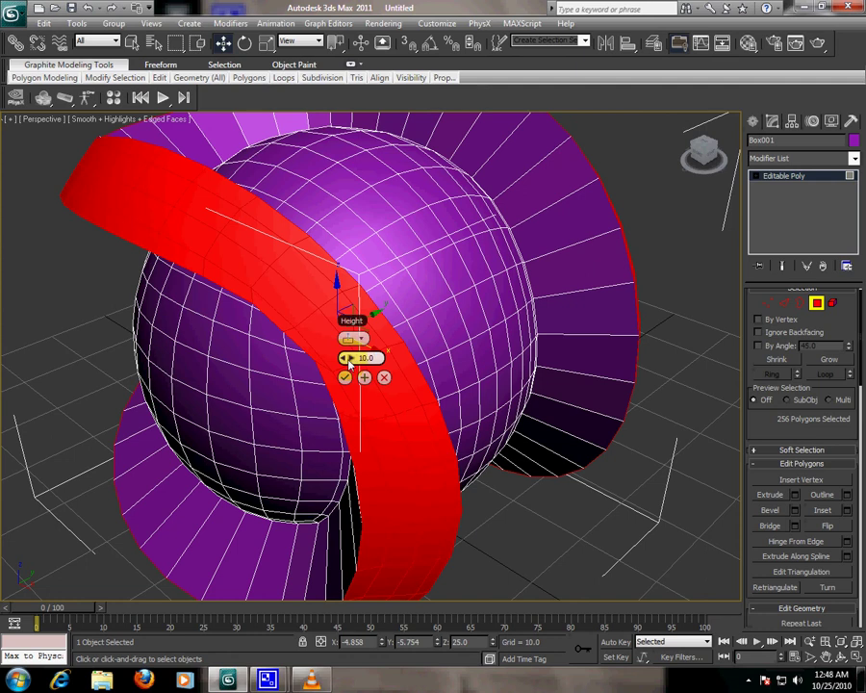
left_click_drag(352, 363, 305, 381)
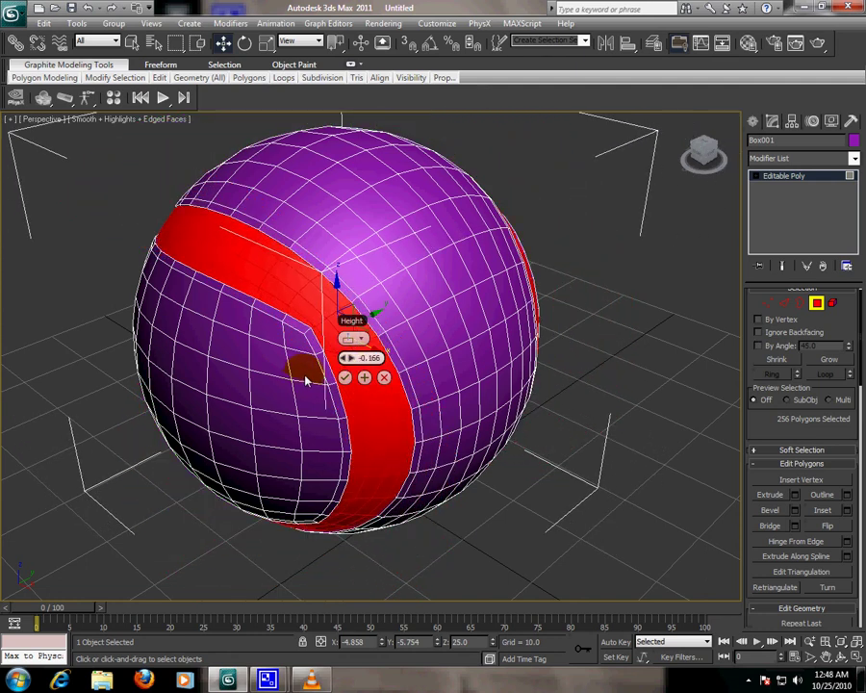
left_click(346, 380)
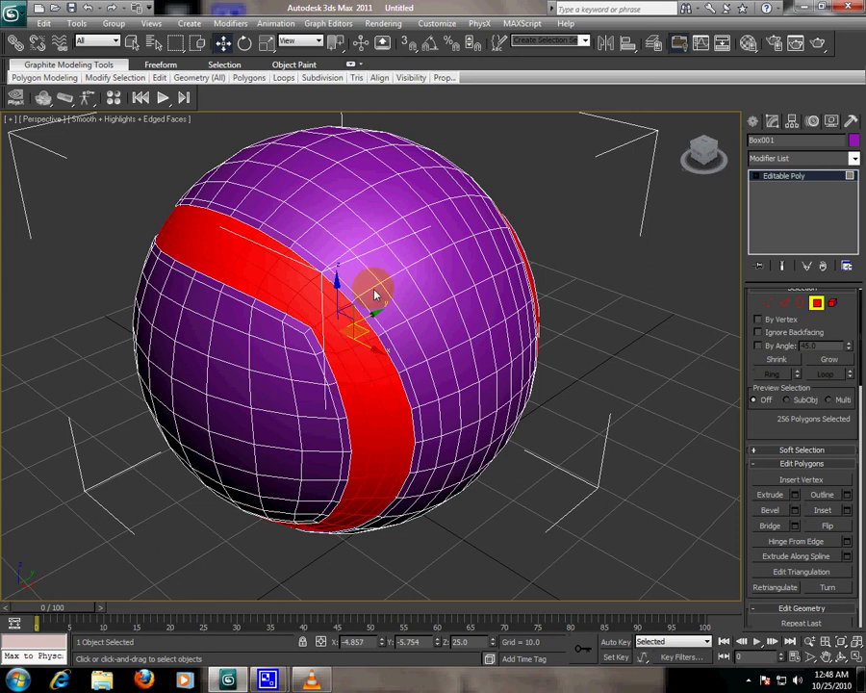
Step: Turn on NURMS smoothing for the ball and detach the selected seam strip as a separate object
mouse_move(162, 81)
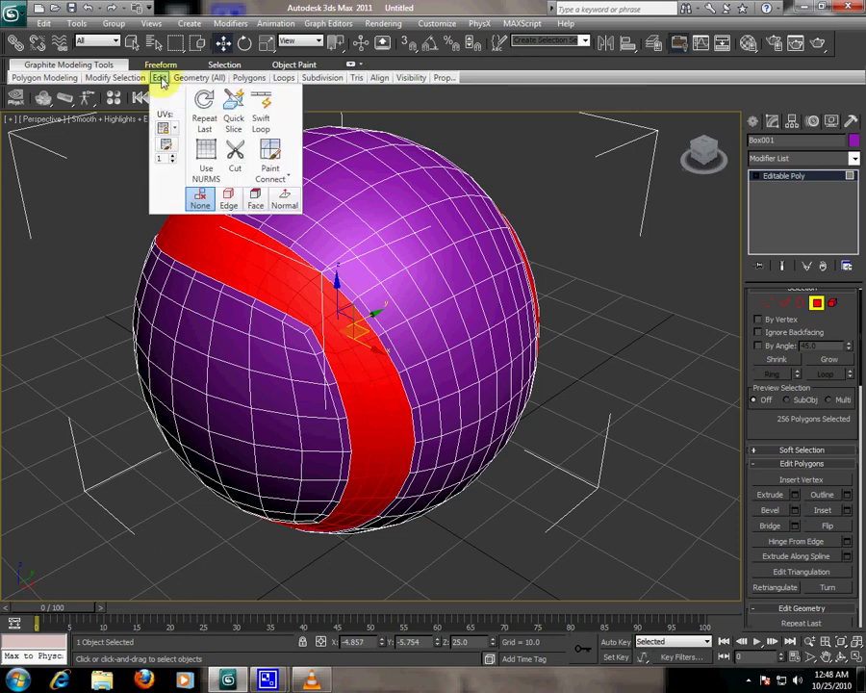
left_click(205, 159)
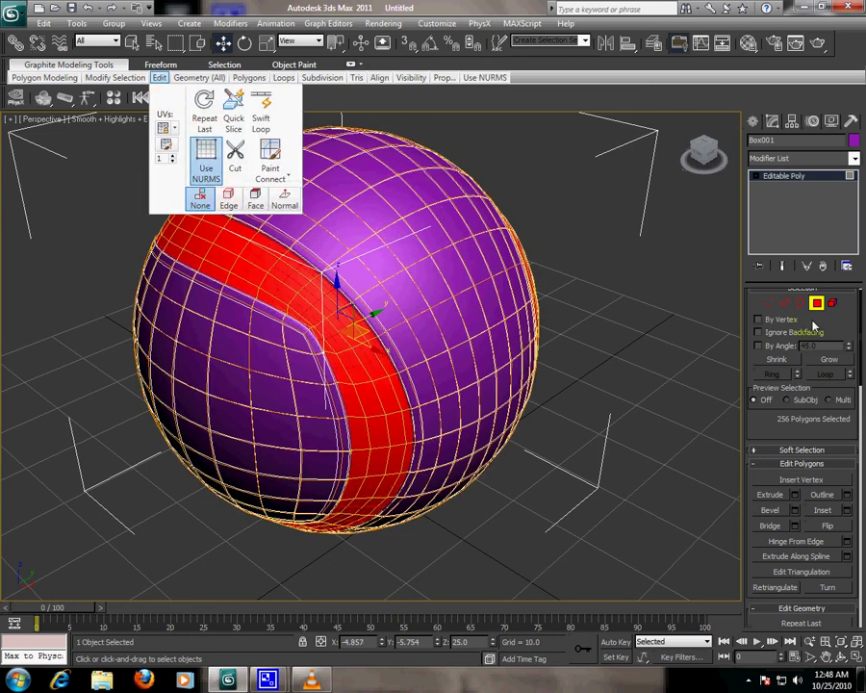
scroll(815, 411, "down", 3)
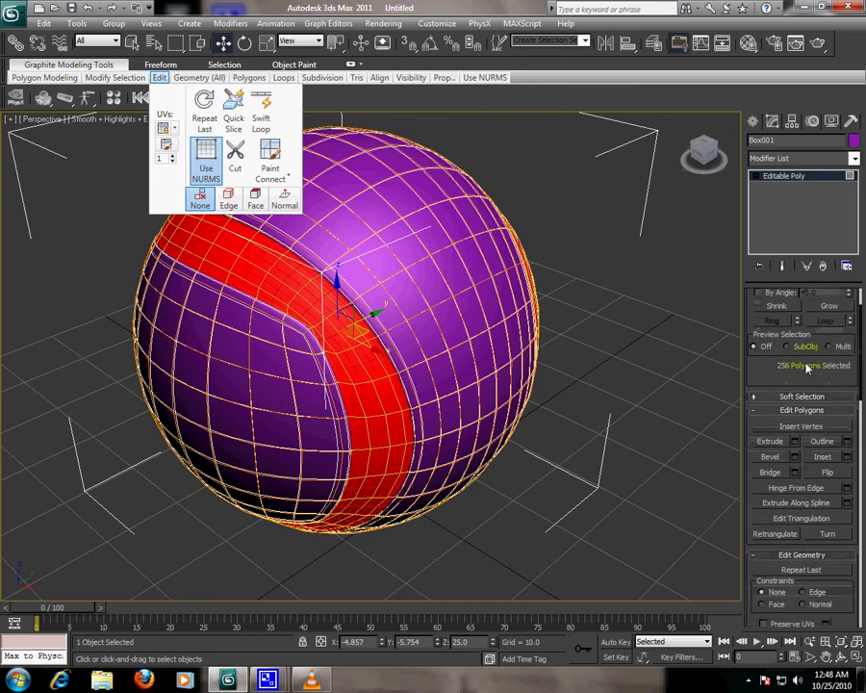
scroll(804, 342, "up", 1)
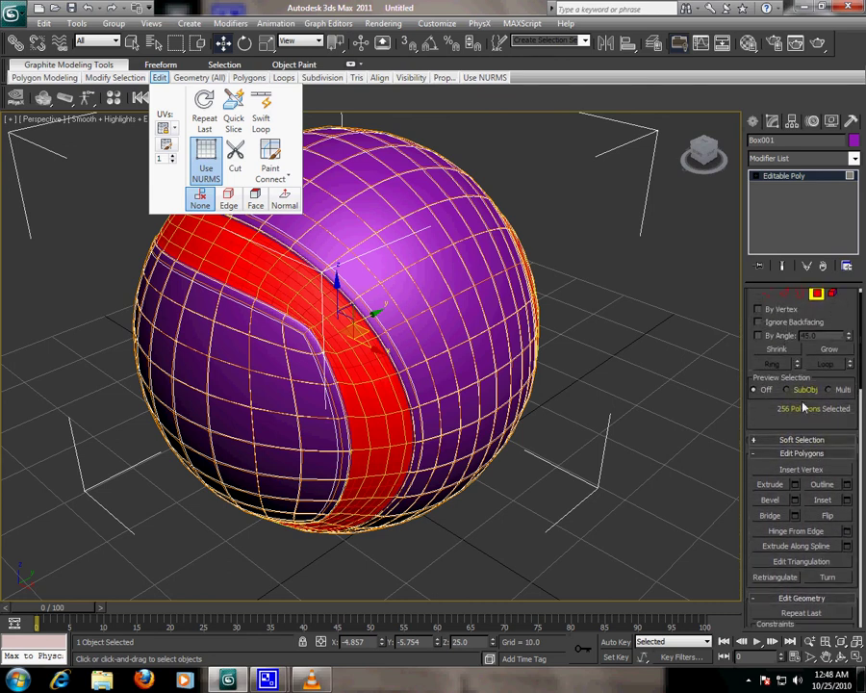
scroll(818, 452, "down", 2)
scroll(857, 537, "down", 2)
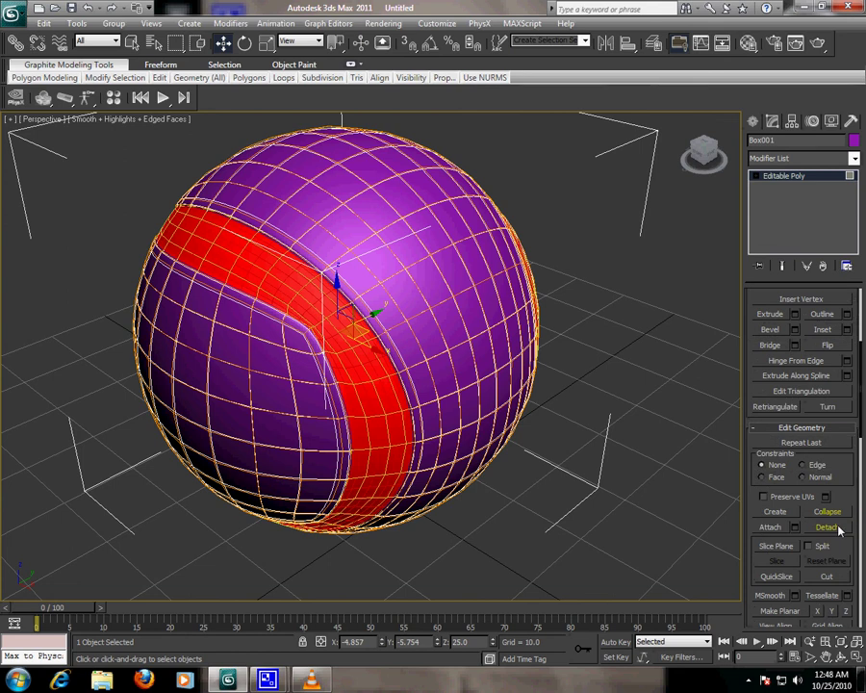
left_click(828, 527)
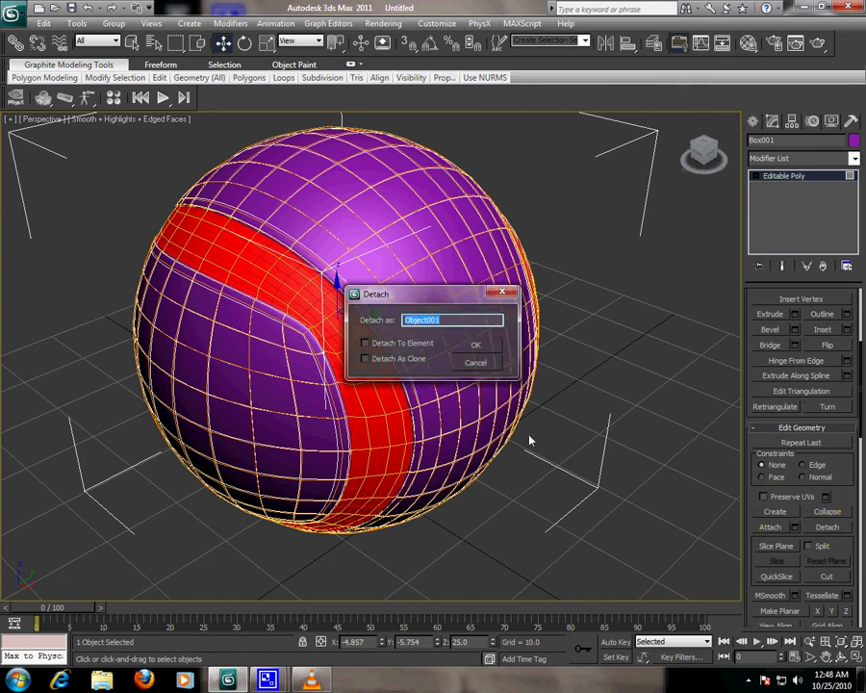
left_click(473, 344)
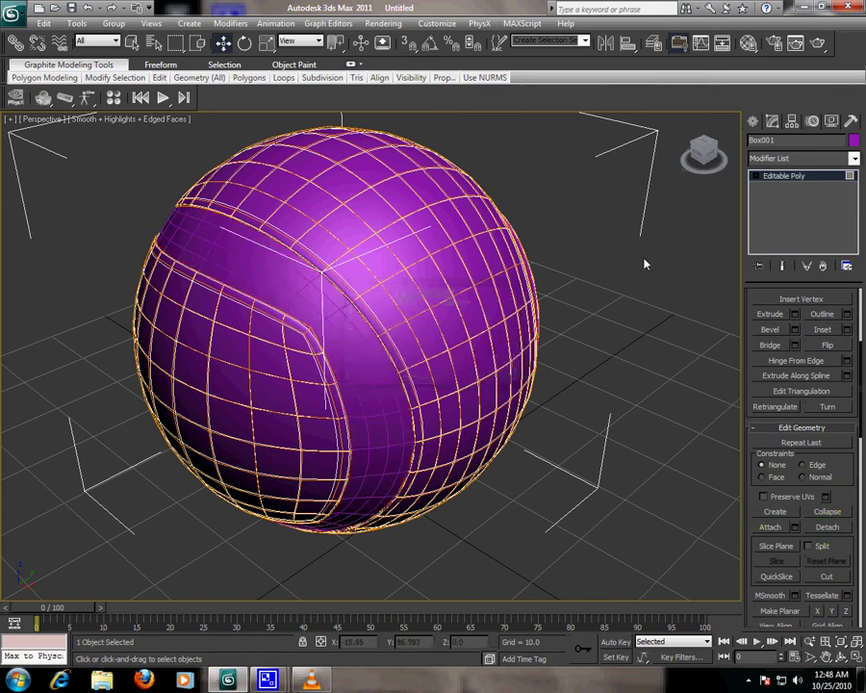
Step: Leave polygon editing, turn off edged faces in the Perspective viewport and deselect the ball
left_click(753, 121)
left_click(693, 264)
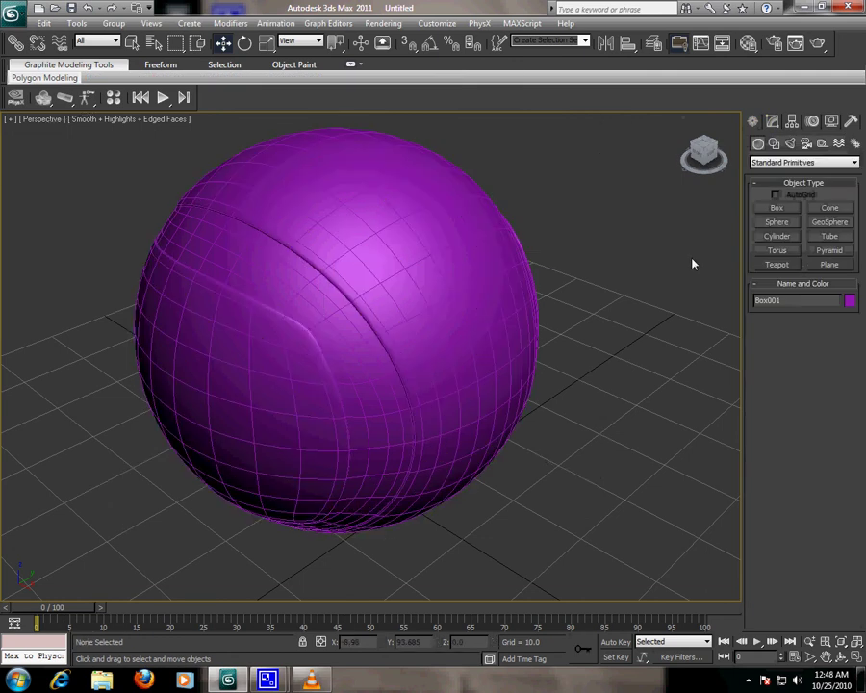
middle_click_drag(283, 178, 291, 217)
left_click(292, 217)
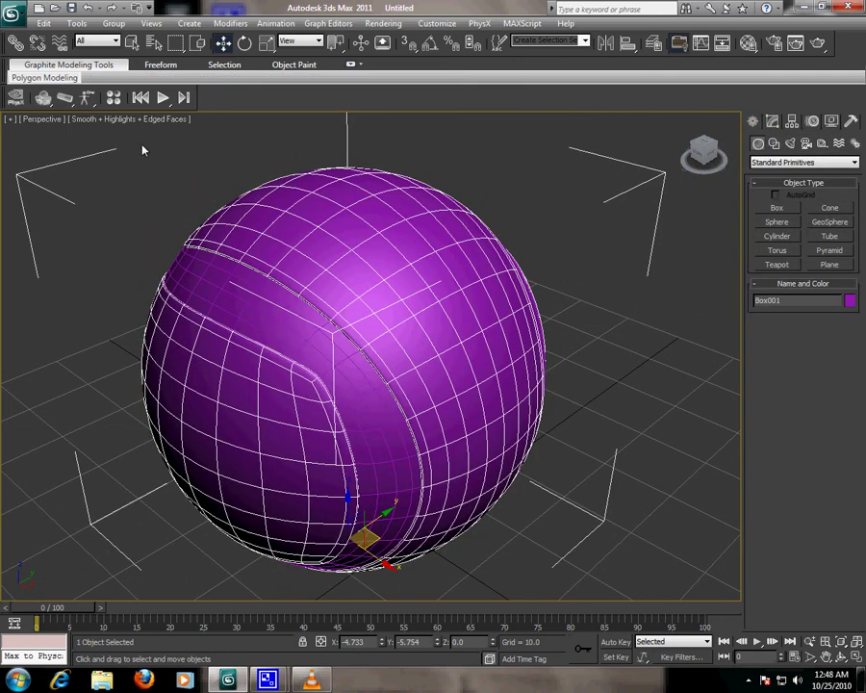
left_click(142, 119)
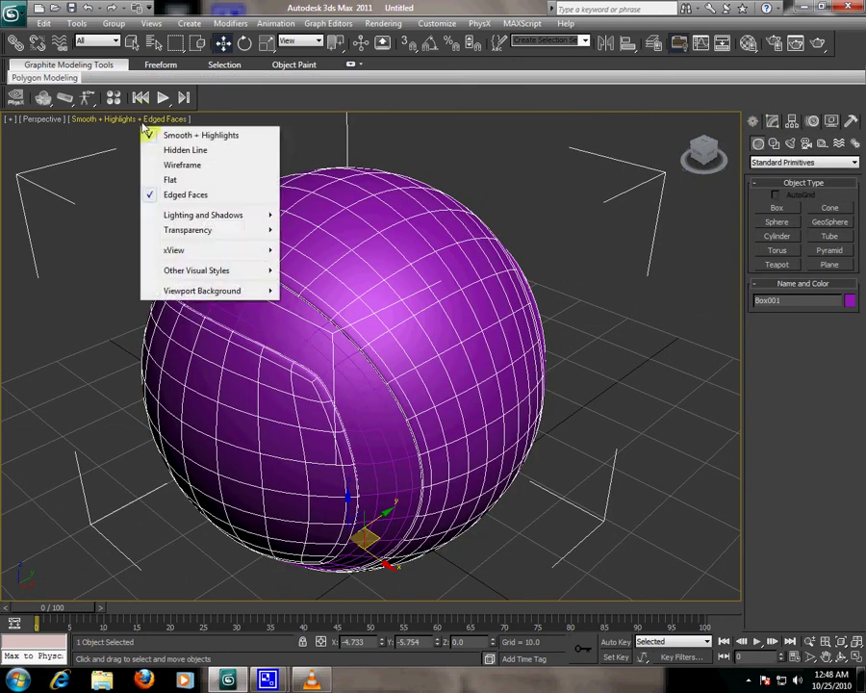
left_click(183, 195)
left_click(531, 243)
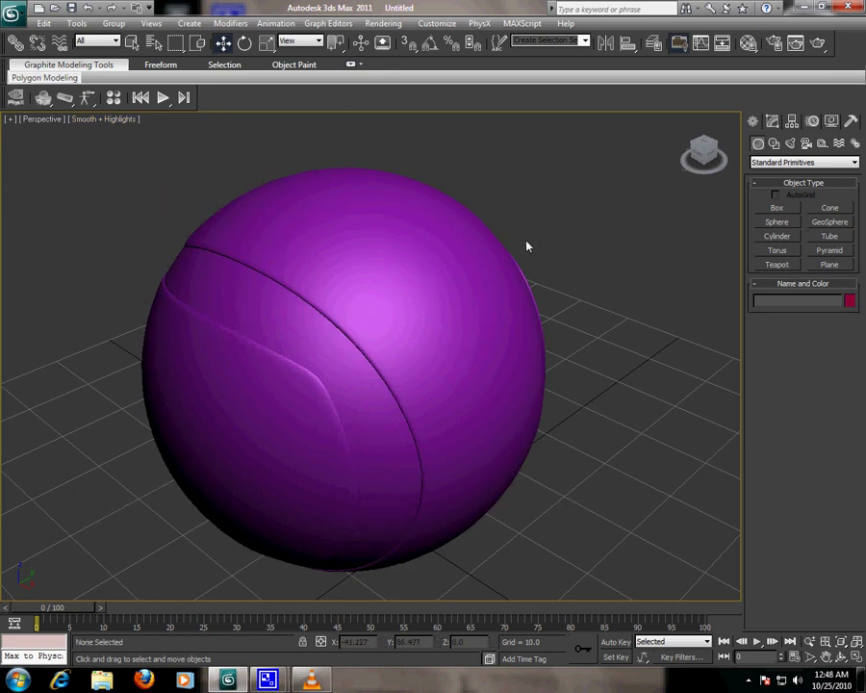
Step: Give the first material slot a bright green diffuse colour (132, 255, 0) and assign it to the ball's main body
left_click(382, 24)
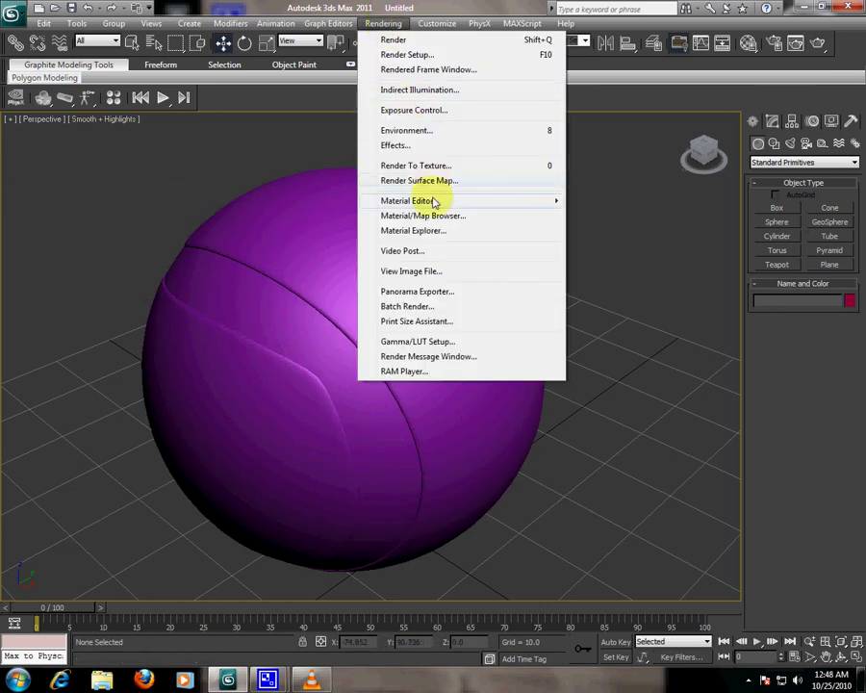
mouse_move(473, 199)
left_click(583, 204)
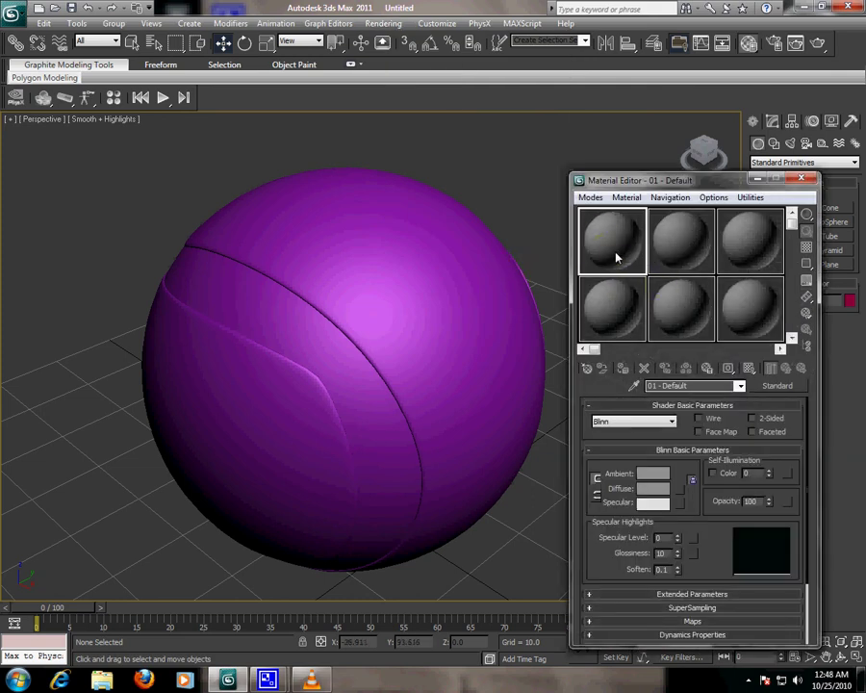
left_click(653, 487)
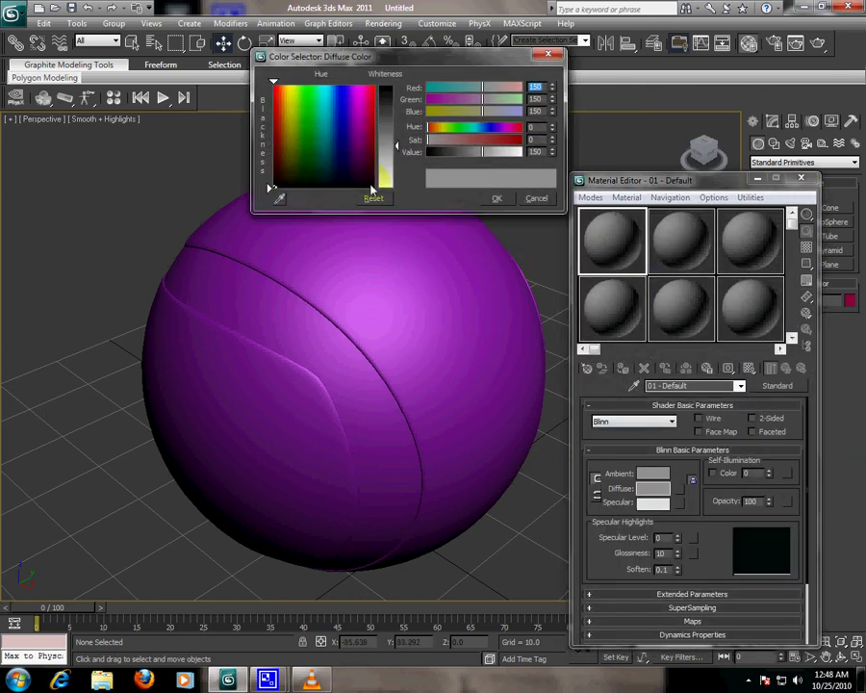
left_click(298, 87)
left_click_drag(397, 121, 398, 86)
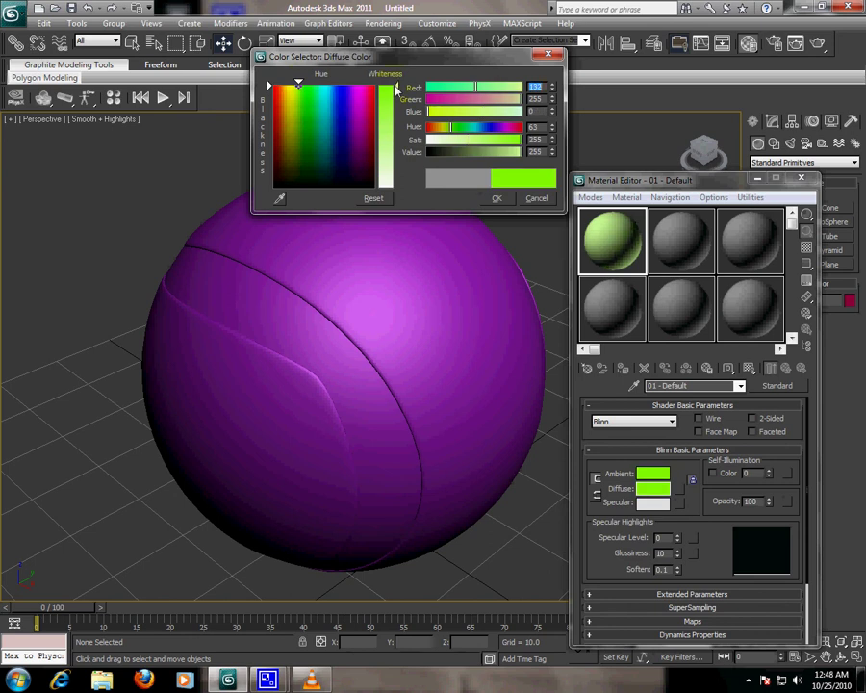
left_click(496, 198)
left_click_drag(612, 239, 473, 295)
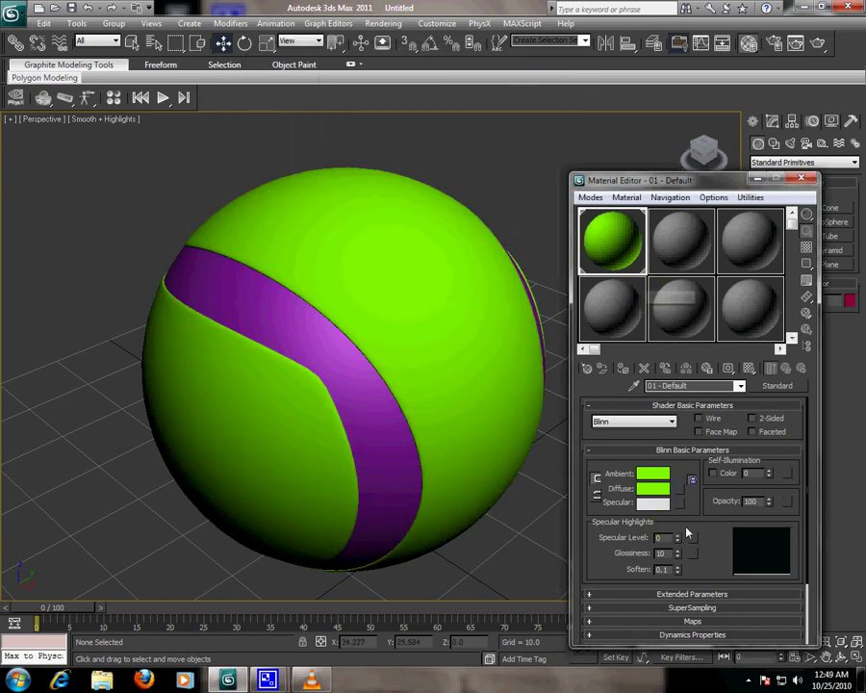
Step: Assign a Noise map to the green material's Bump channel
scroll(700, 496, "down", 3)
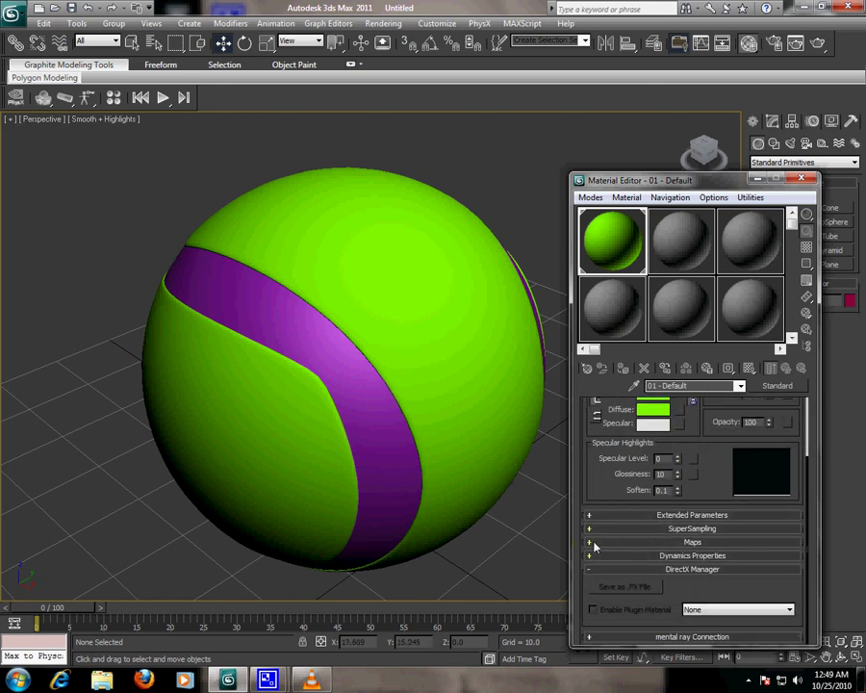
left_click(595, 543)
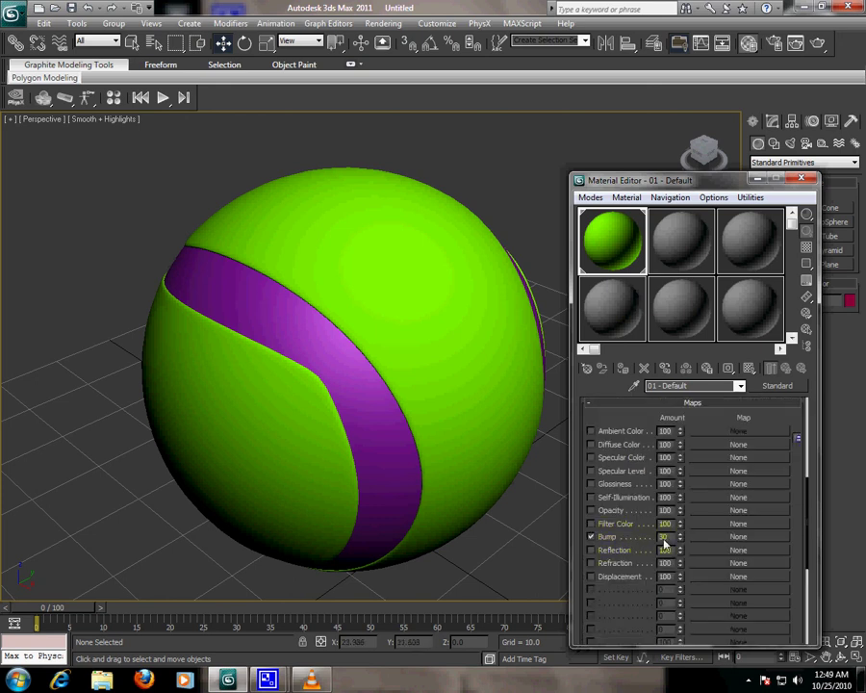
left_click(704, 538)
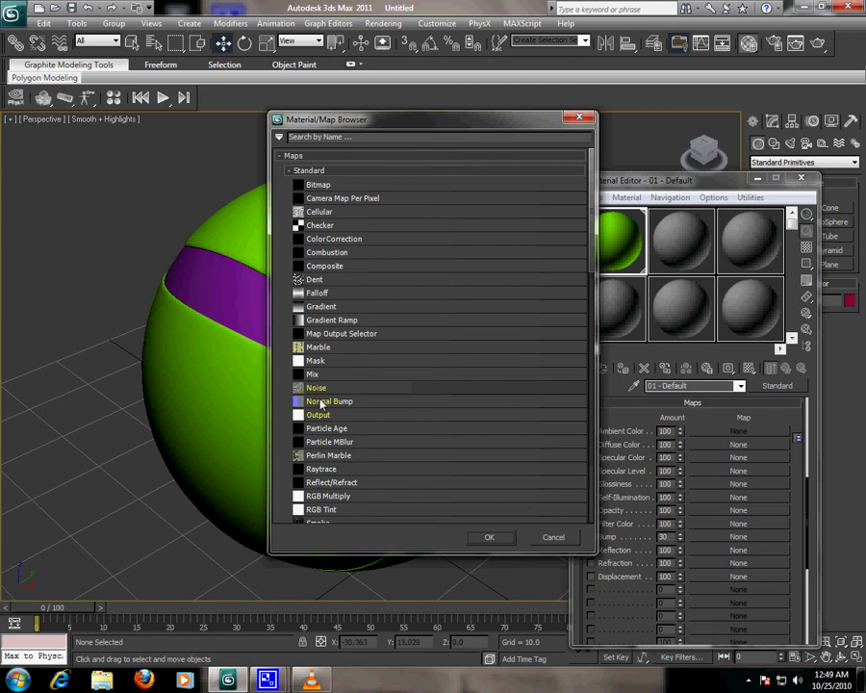
double_click(320, 393)
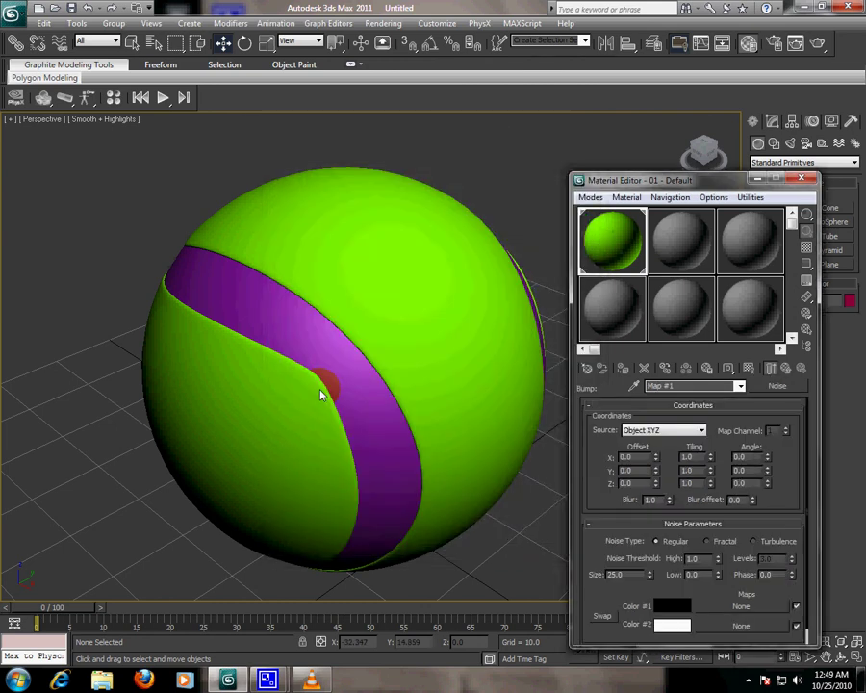
Step: Set the bump Noise map's size to 0.5 and return to the parent green material, 01 - Default
left_click_drag(602, 493, 598, 433)
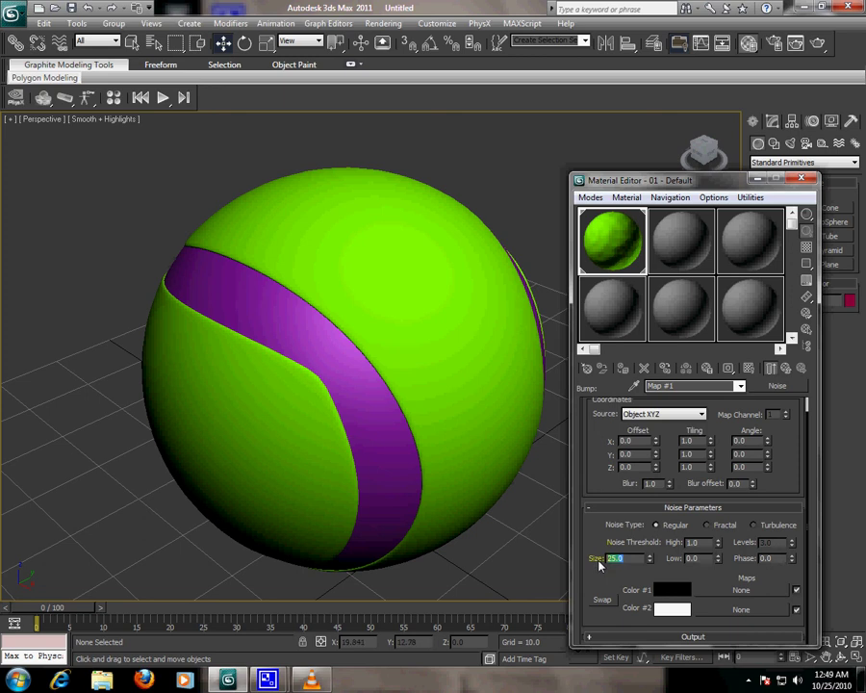
type(".5")
key("Return")
left_click(739, 387)
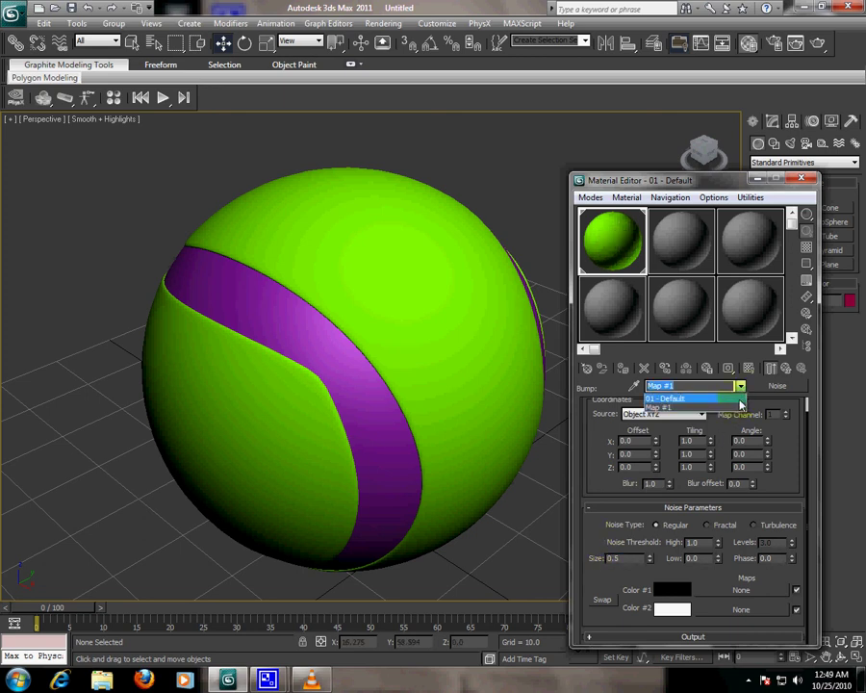
left_click(695, 397)
Step: Assign the second material, 02 - Default, to the ball's seam strip and make its diffuse colour pure white (255, 255, 255)
left_click(687, 259)
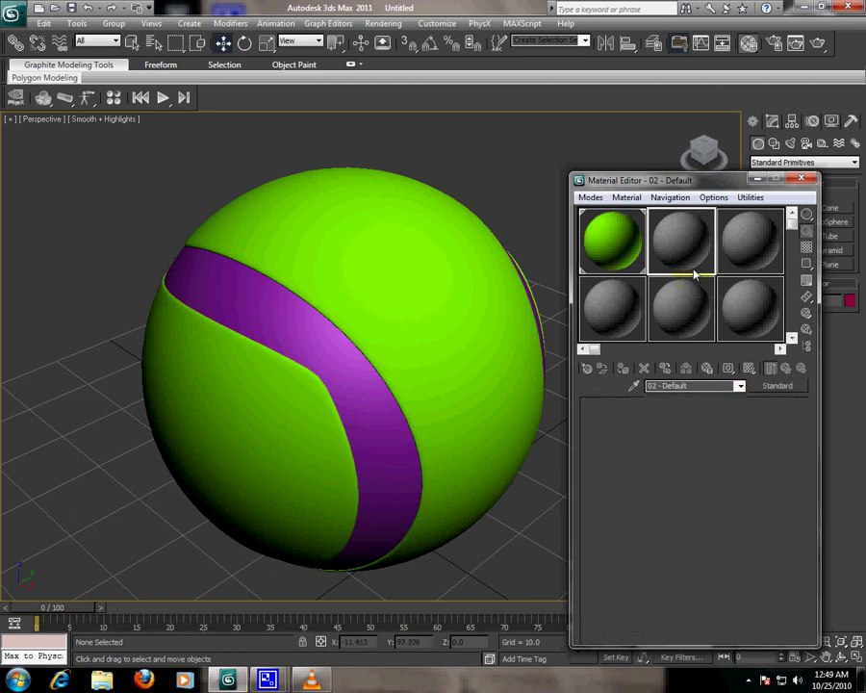
left_click_drag(700, 260, 267, 294)
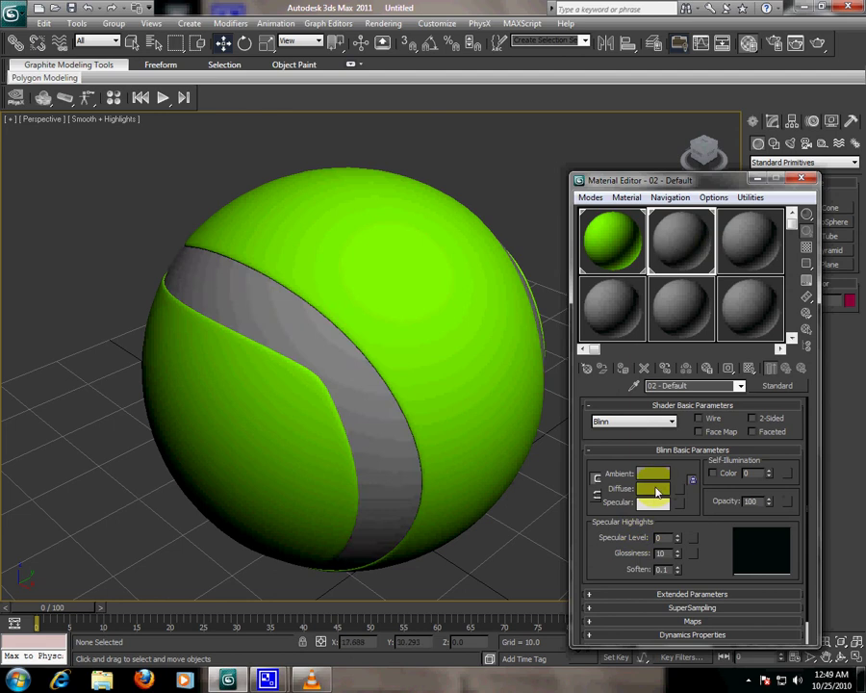
left_click(652, 488)
left_click_drag(382, 169, 392, 187)
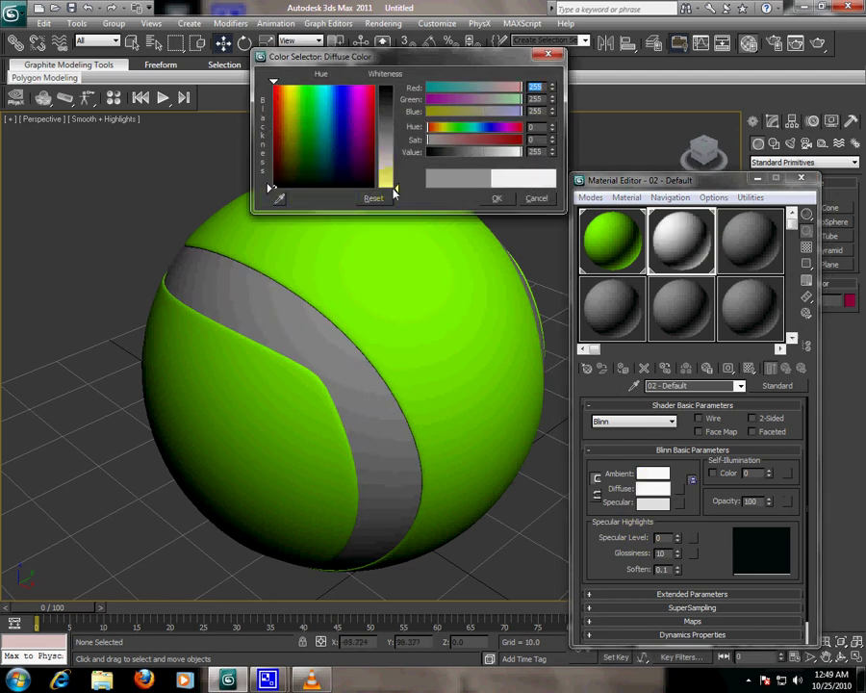
left_click(498, 198)
Step: Reselect the green material, close the Material Editor and render the ball in the Perspective view
left_click(635, 242)
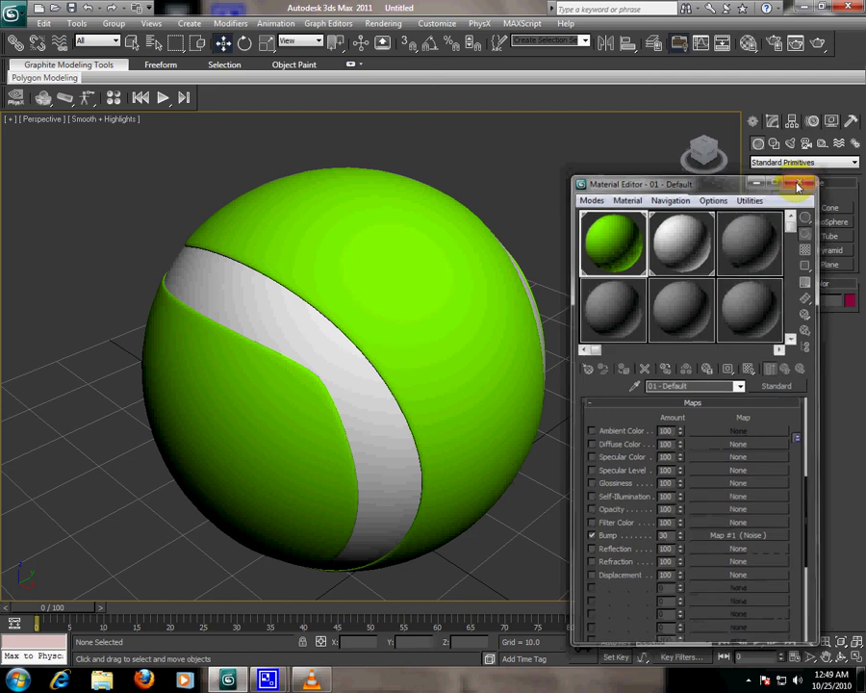
left_click(800, 180)
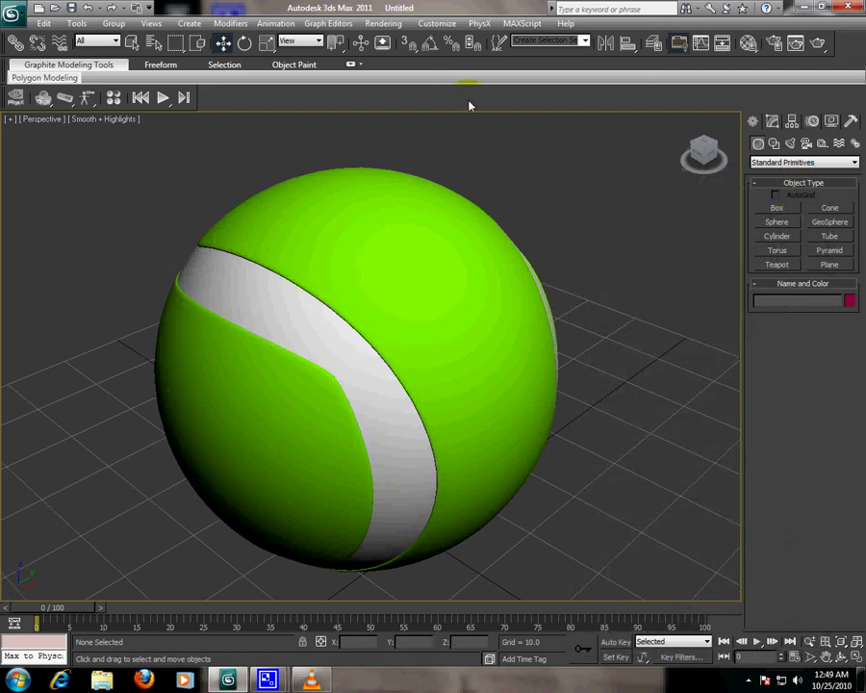
left_click(383, 23)
left_click(390, 37)
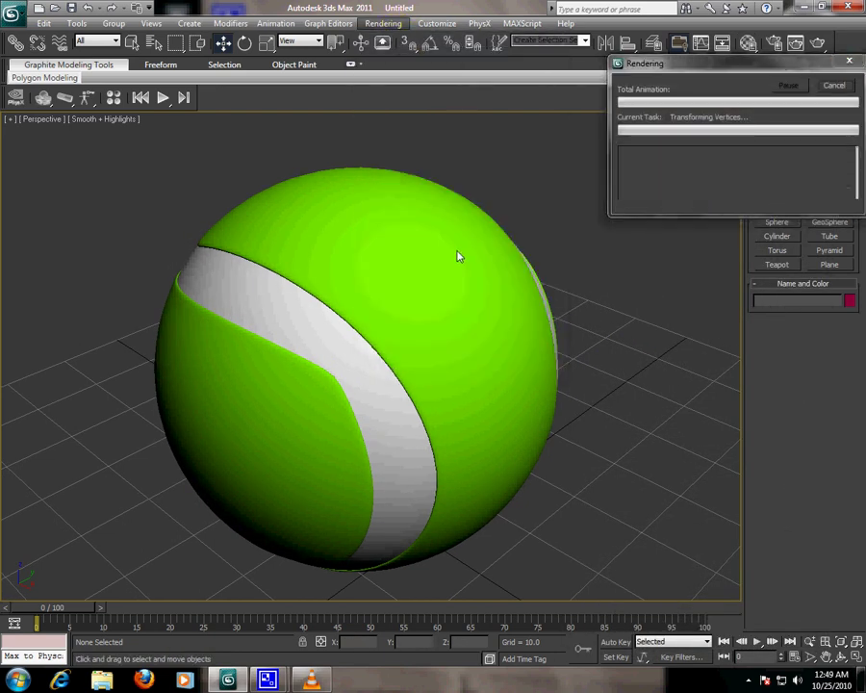